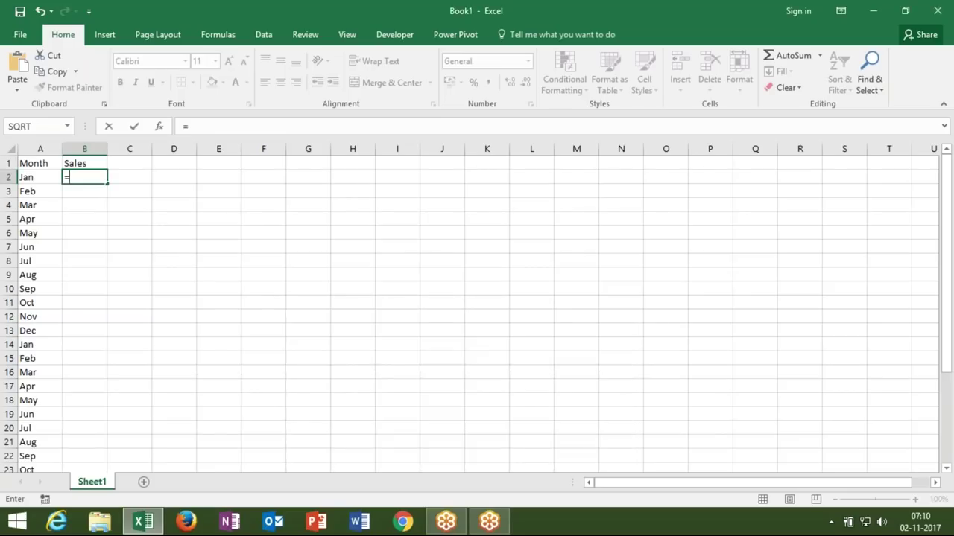
Fill Sales cells B2:B31 with the formula =RANDBETWEEN(10,90)
type("r")
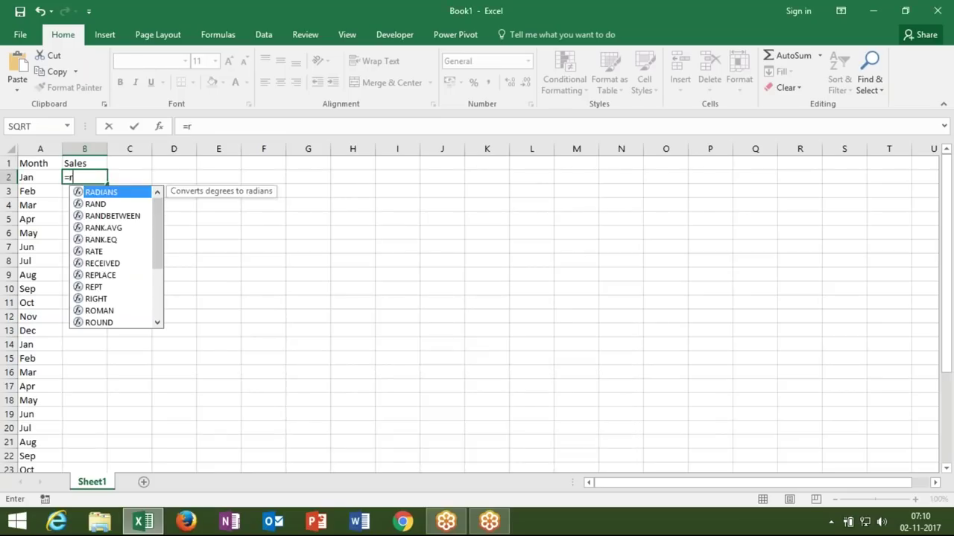
key("Down")
key("Down")
key("Tab")
type("10,9")
key("Return")
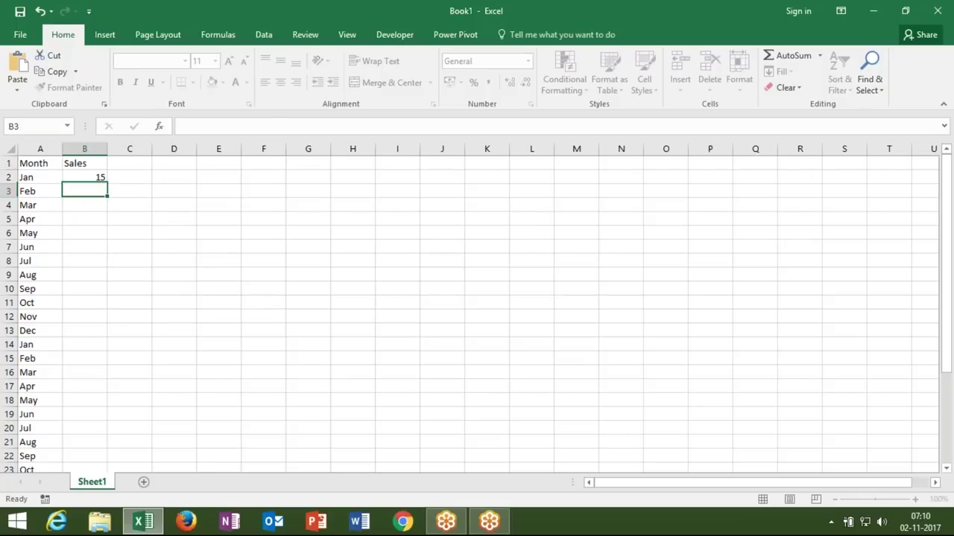
key("Left")
key("ctrl+Down")
key("Right")
key("ctrl+shift+Up")
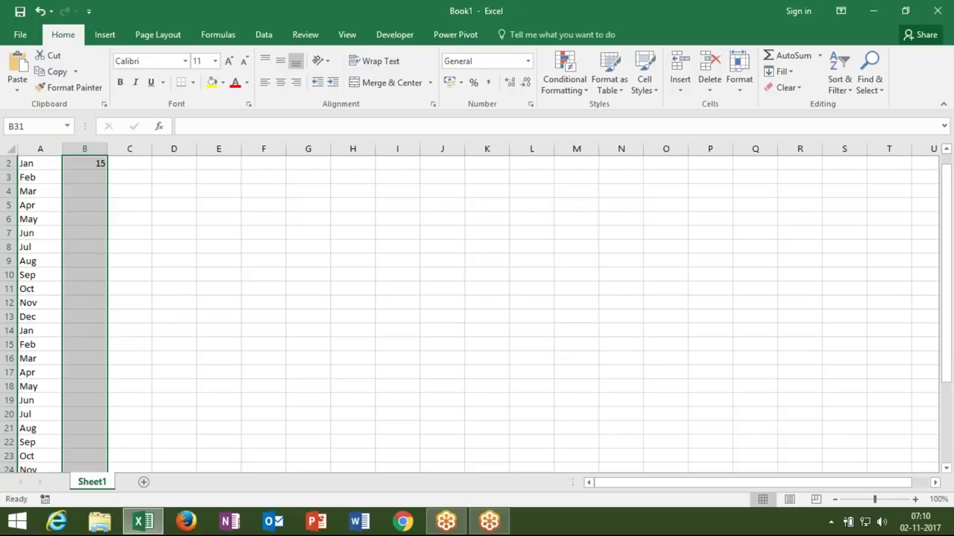
key("ctrl+d")
Convert the Month and Sales table A1:B31 to plain values with Paste Values
key("ctrl+Up")
key("Left")
key("ctrl+shift+End")
key("ctrl+c")
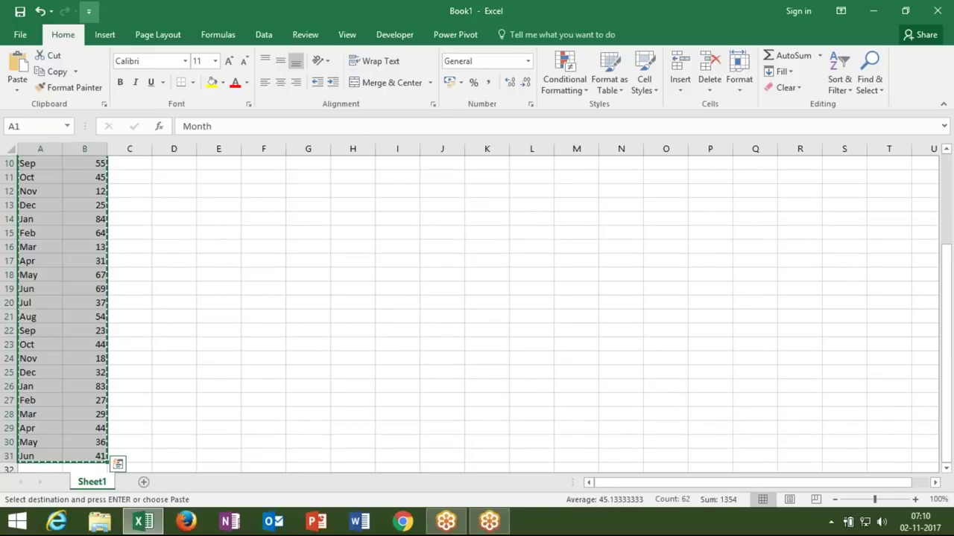
left_click(16, 90)
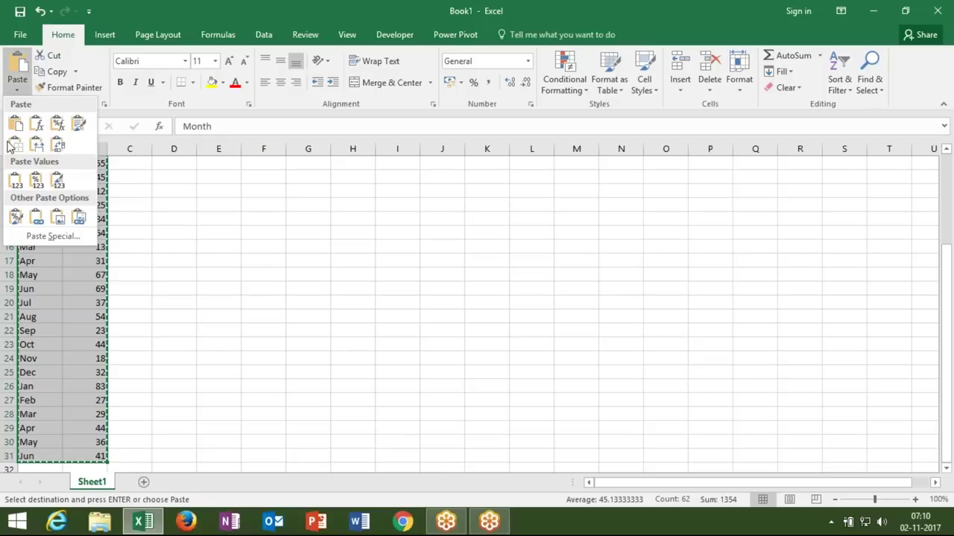
left_click(14, 179)
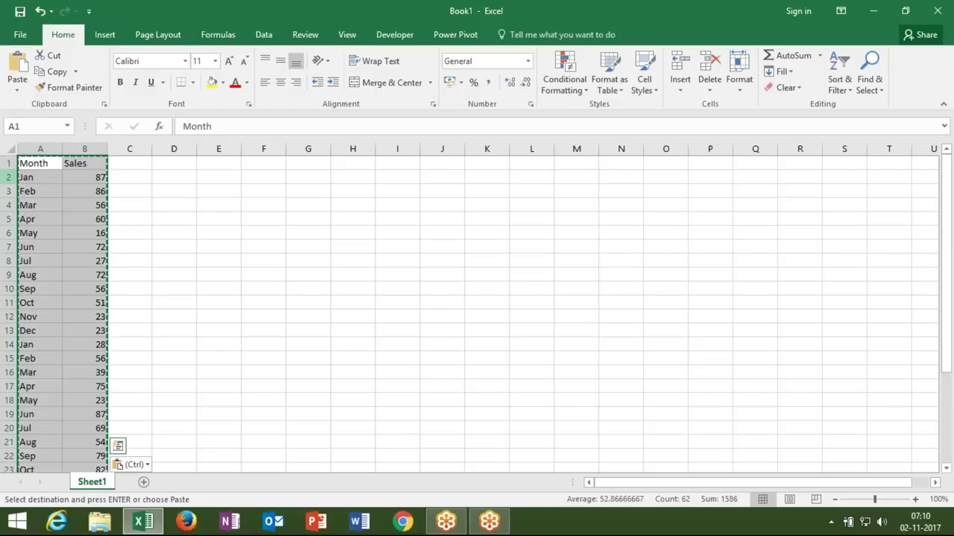
key("Escape")
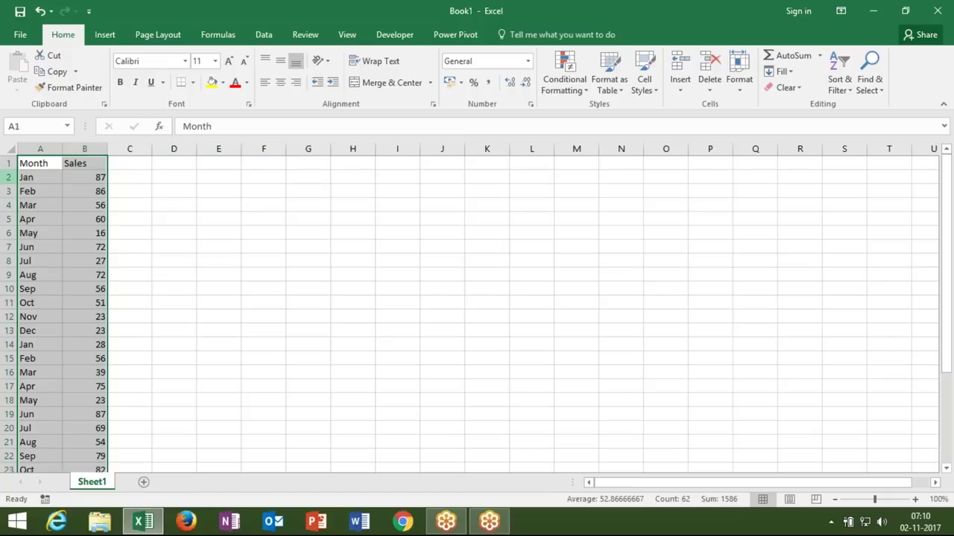
Copy the Month and Sales table A1:B31 again and add a new worksheet
left_click(40, 163)
key("Down")
key("ctrl+Down")
key("Up")
key("ctrl+Up")
key("Down")
key("Right")
key("ctrl+Down")
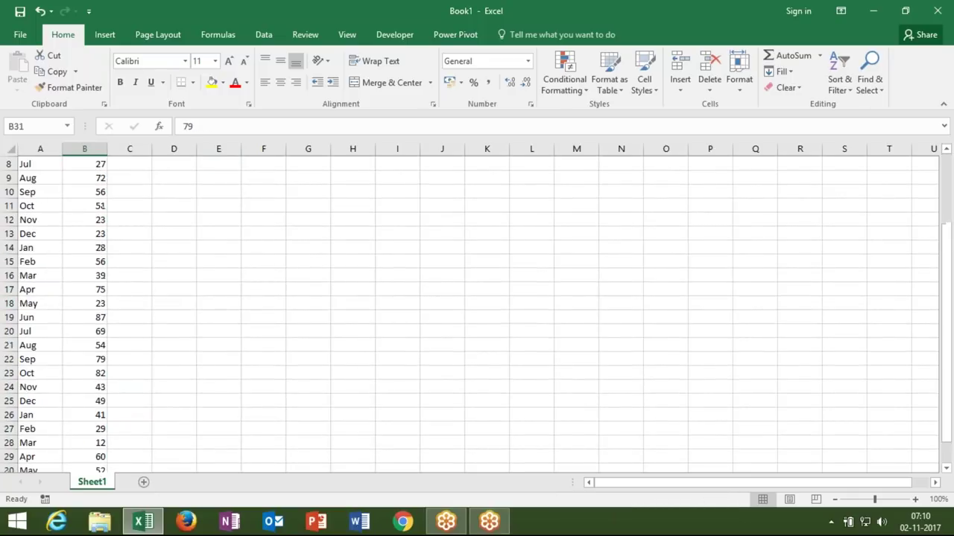
key("ctrl+Up")
key("Left")
key("ctrl+shift+Right")
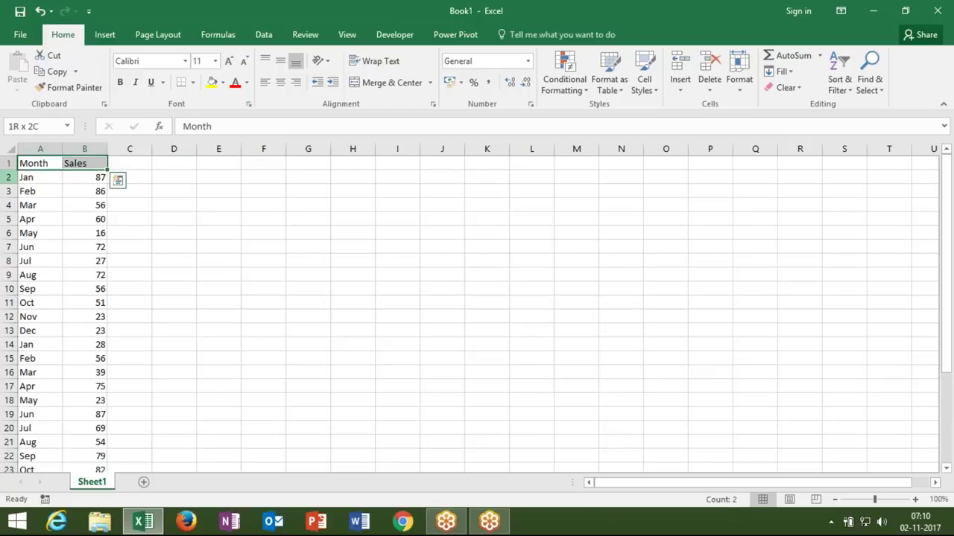
key("ctrl+shift+Down")
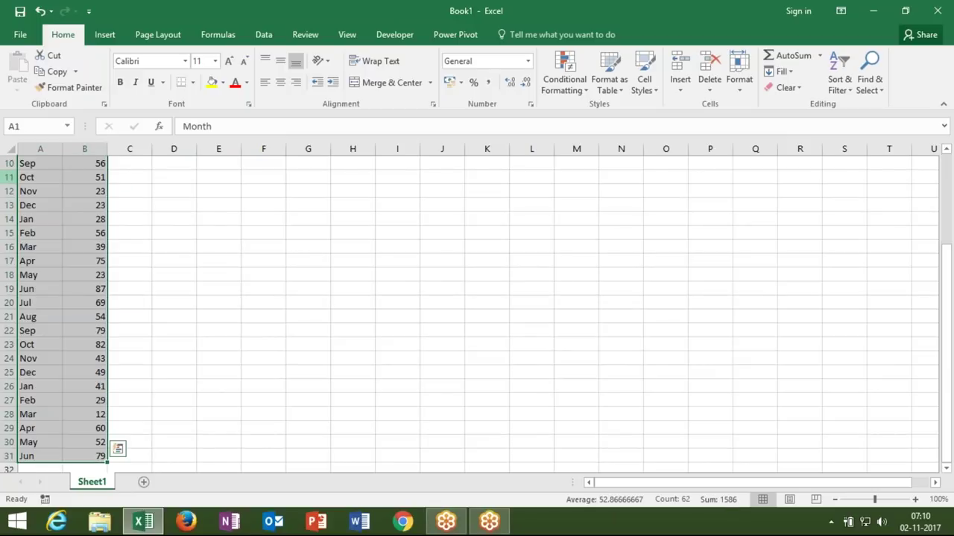
key("ctrl+c")
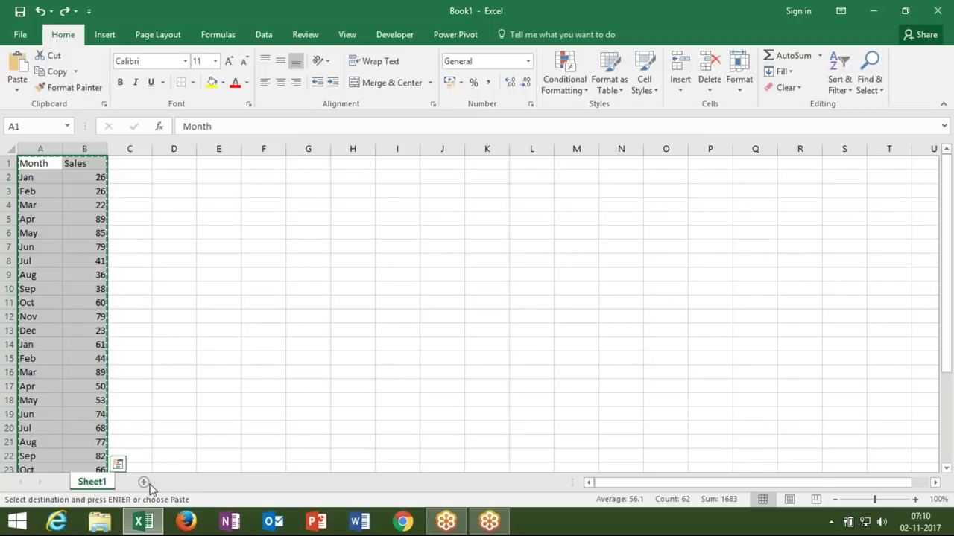
left_click(171, 482)
Add sheets up to Sheet6 and paste the Month and Sales table into Sheet4, Sheet5 and Sheet6
left_click(191, 482)
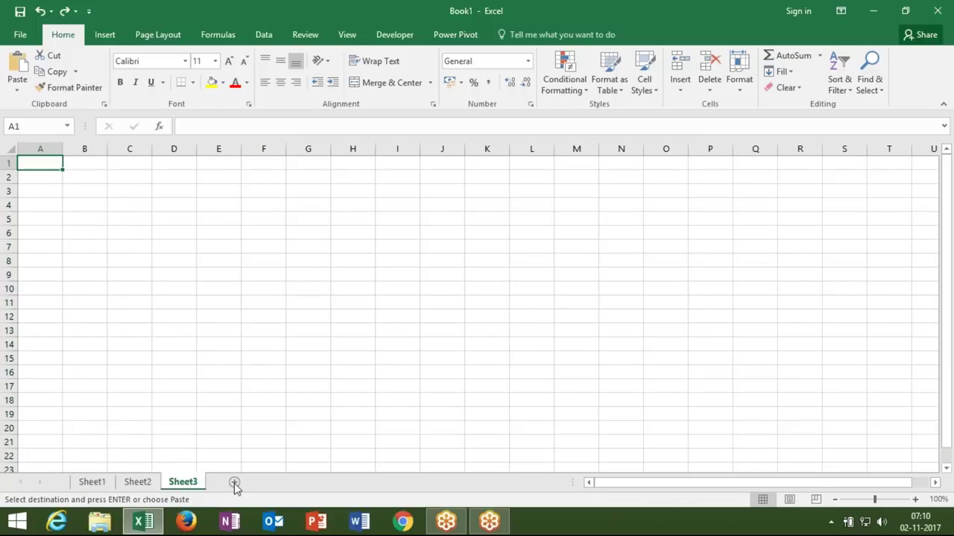
left_click(280, 483)
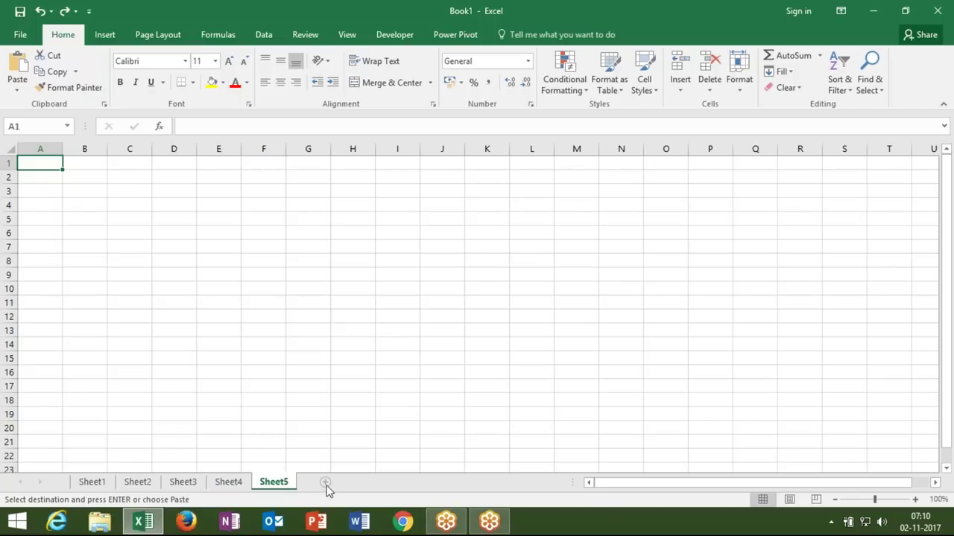
left_click(357, 482)
left_click(152, 484)
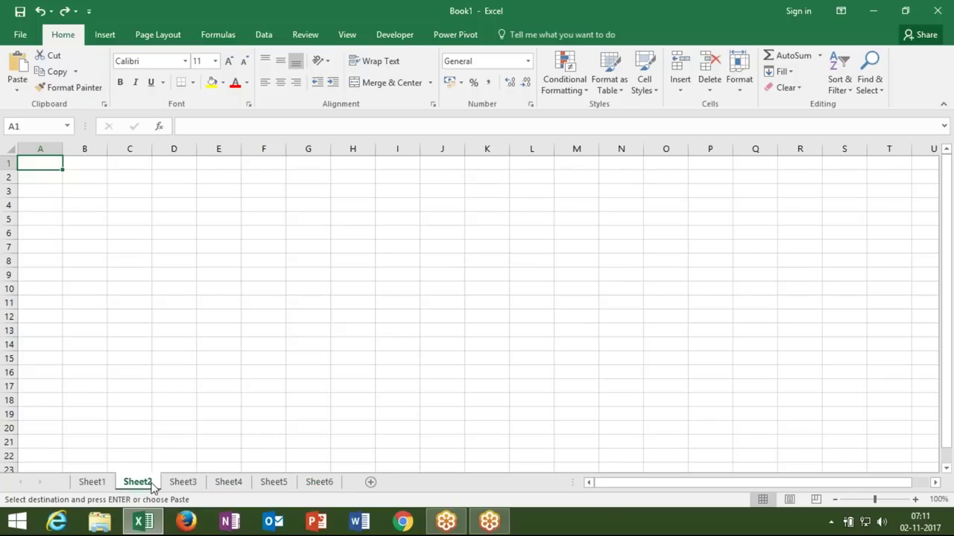
left_click(191, 482)
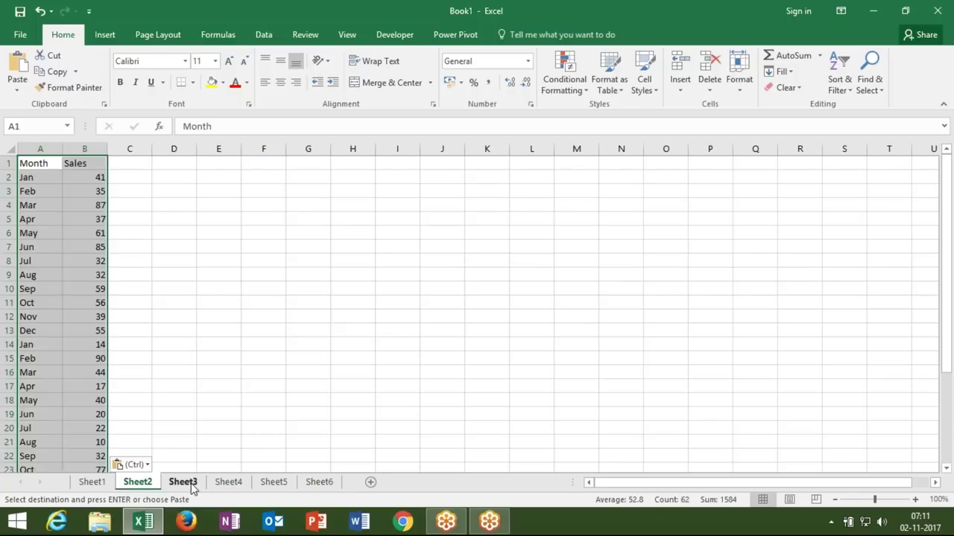
left_click(228, 482)
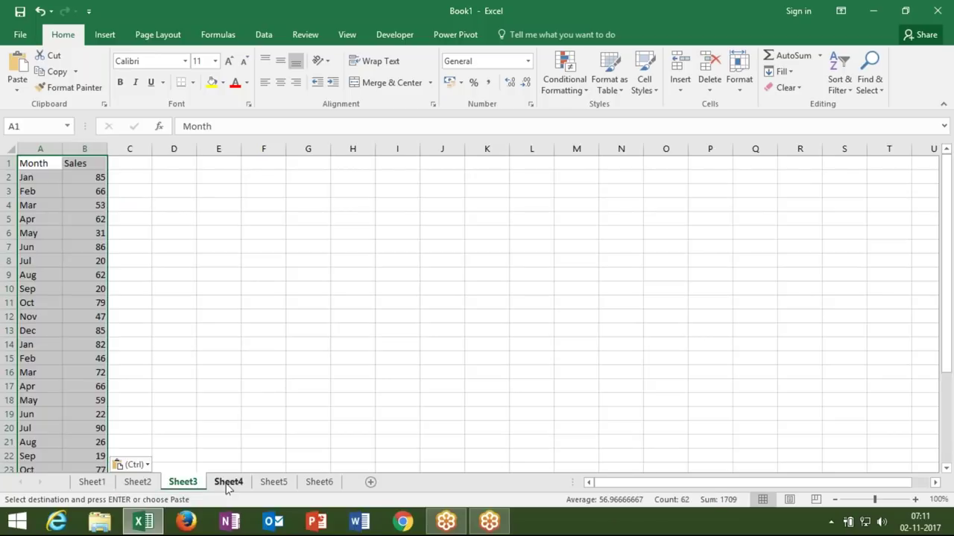
key("ctrl+v")
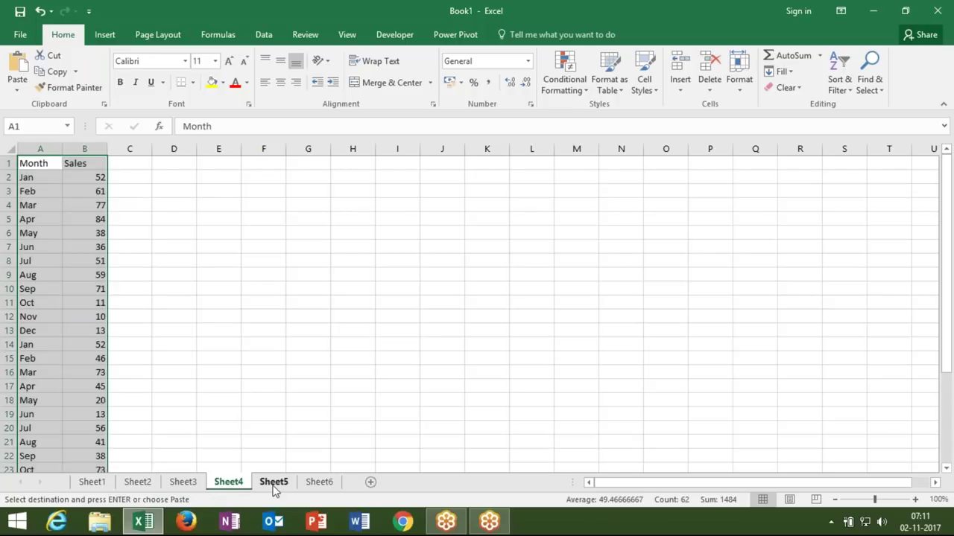
left_click(273, 483)
key("ctrl+v")
left_click(314, 482)
key("ctrl+v")
Group Sheet1 through Sheet6 and convert all their tables to plain values
left_click(93, 484, "shift")
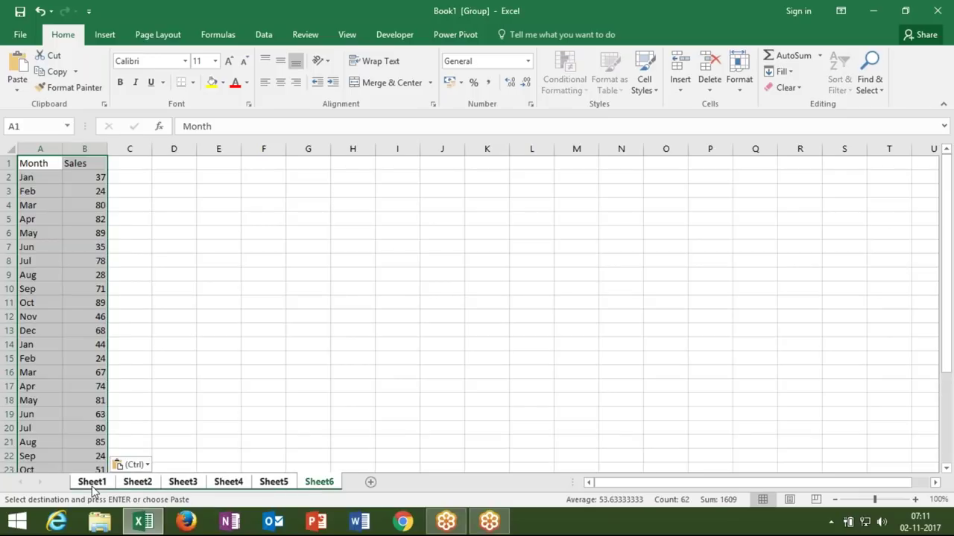
key("ctrl+c")
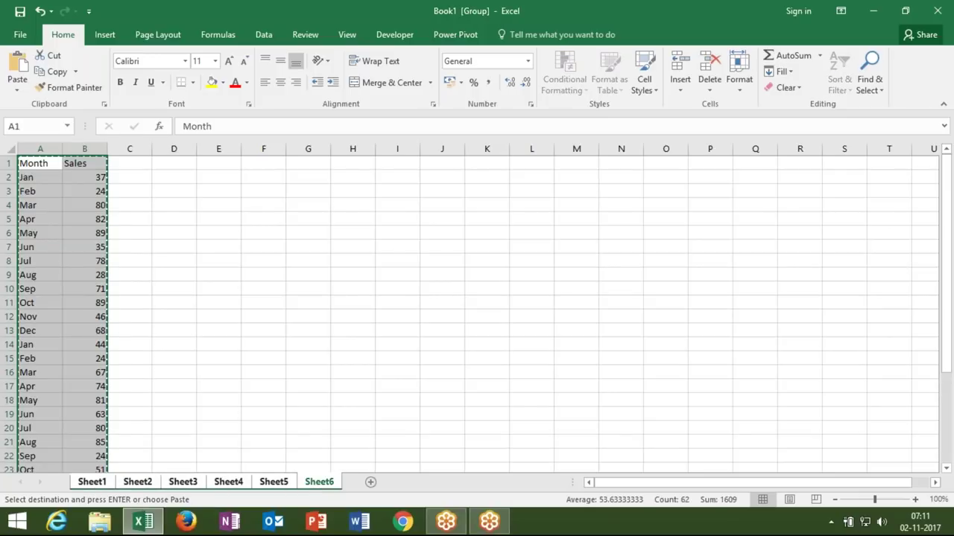
left_click(17, 90)
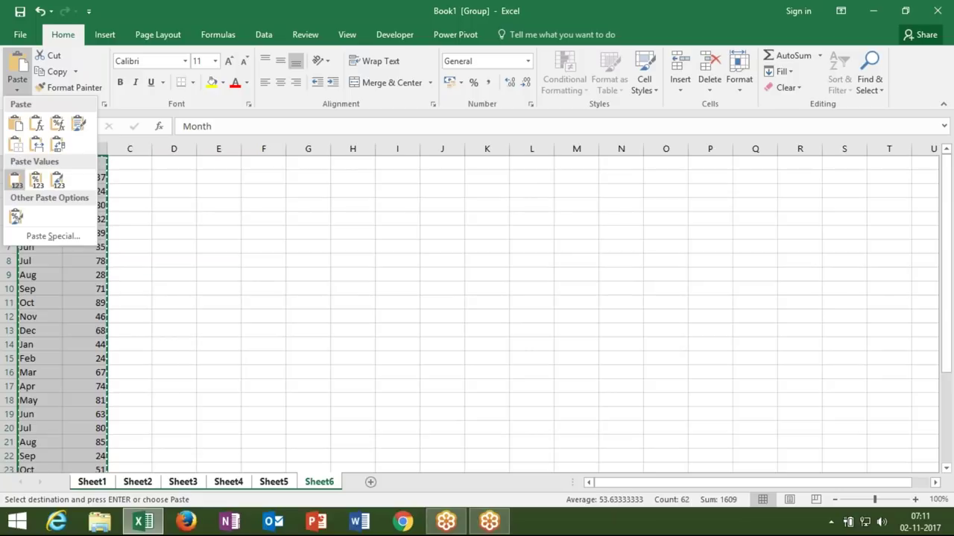
left_click(16, 179)
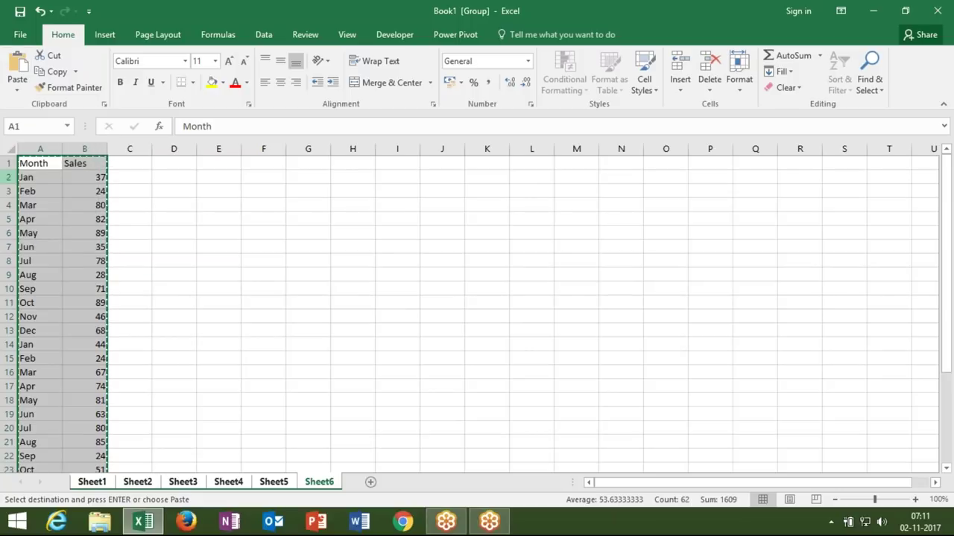
left_click(130, 289)
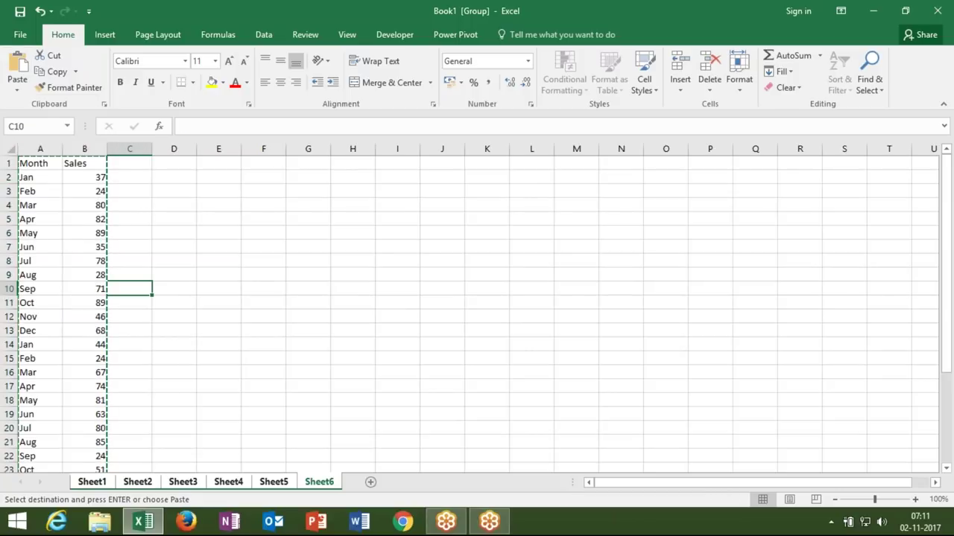
Ungroup the sheets and add a blank Sheet7 positioned after Sheet6
left_click(149, 482)
left_click(190, 483)
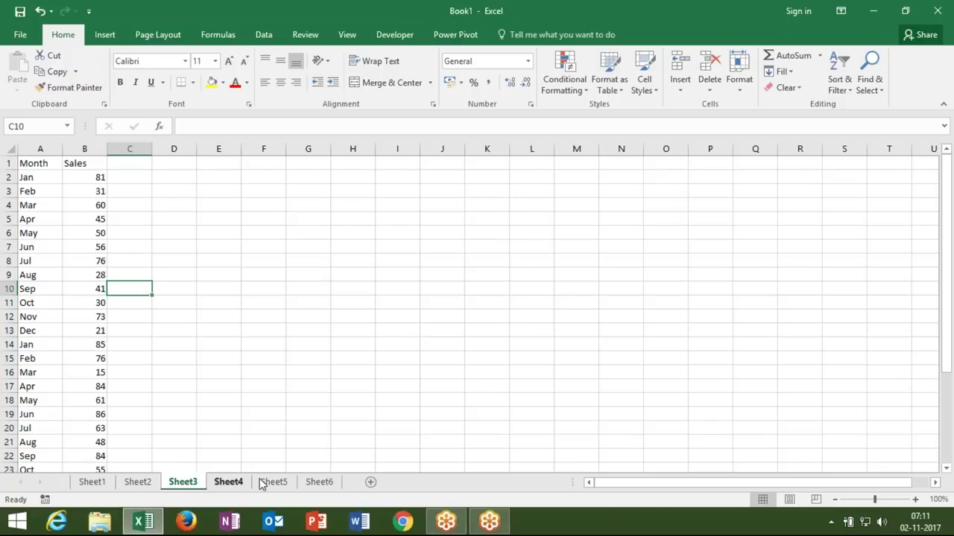
left_click(228, 483)
left_click(272, 483)
left_click(319, 483)
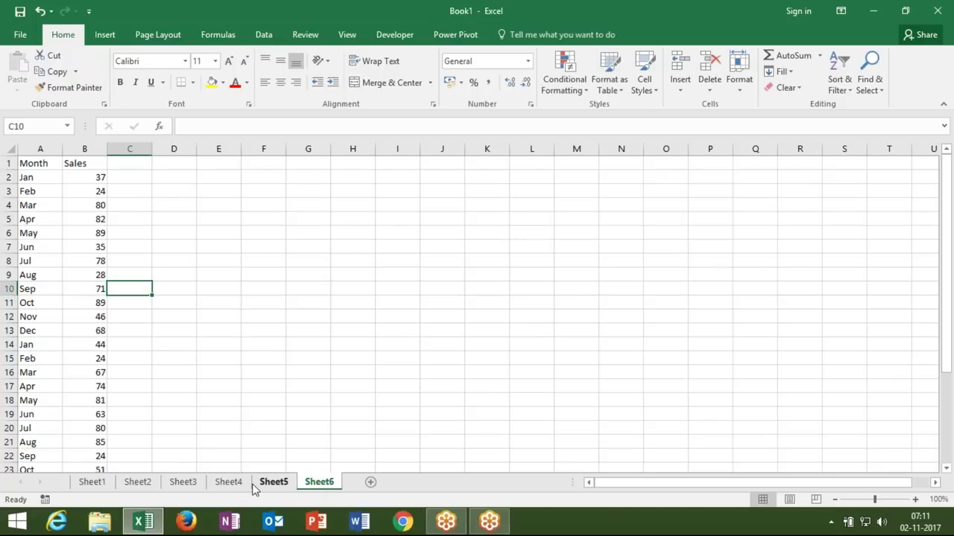
left_click(257, 485)
left_click(392, 482)
left_click_drag(340, 484, 389, 477)
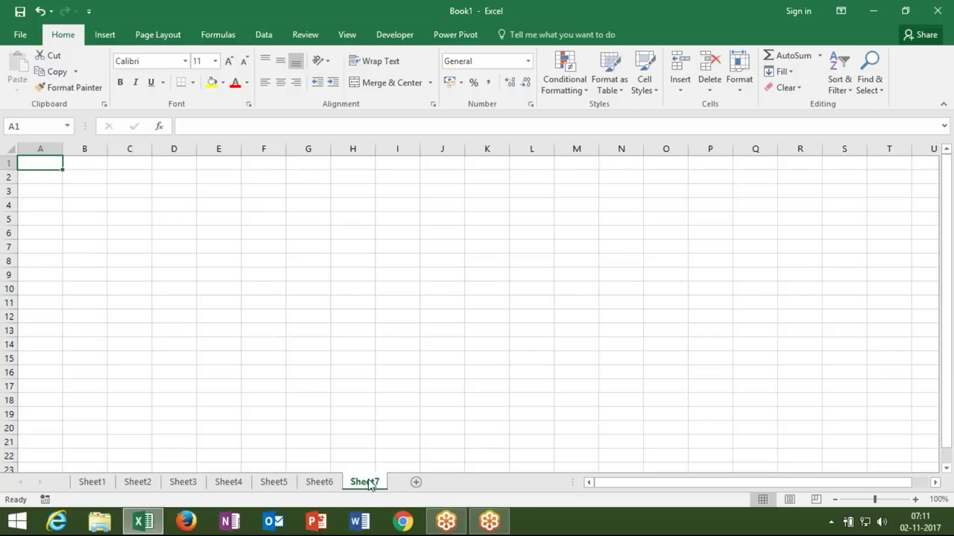
Rename Sheet7 to 'Data', then look over Sheet2 and Sheet3
double_click(372, 484)
type("Data")
left_click(313, 394)
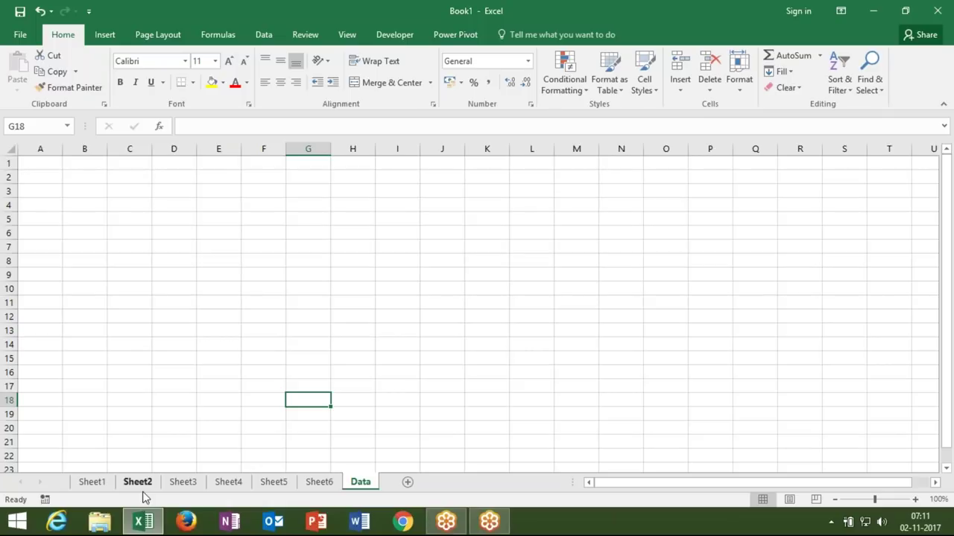
left_click(143, 486)
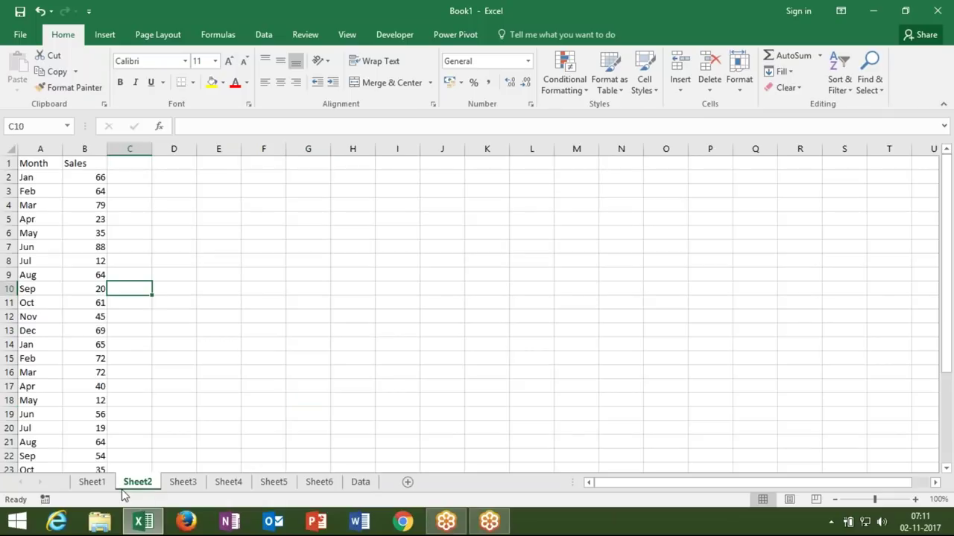
left_click(172, 486)
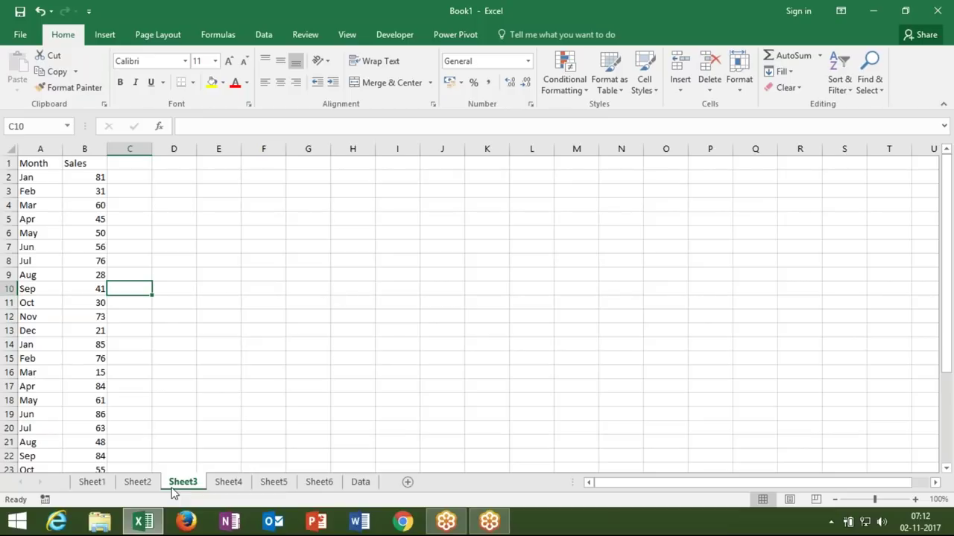
Open the Visual Basic editor from the Developer tab and insert a new module
left_click(394, 34)
left_click(17, 80)
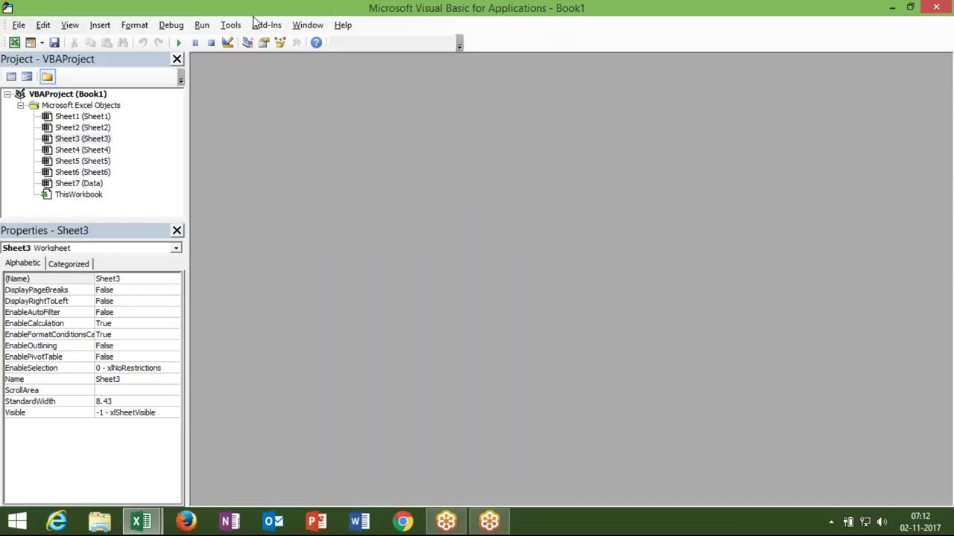
left_click(101, 25)
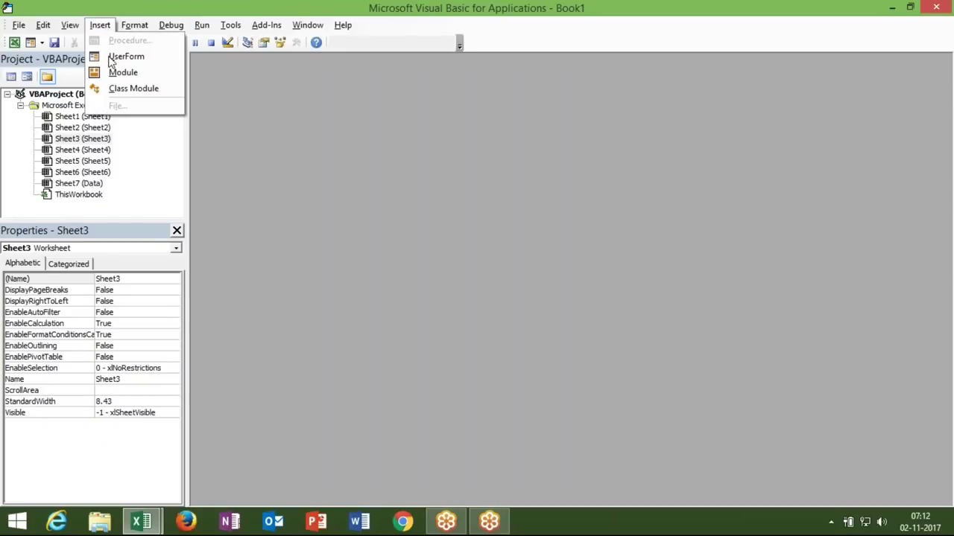
left_click(113, 74)
Write Sub copy() with the loop header For i = 1 To Sheets.Count - 1
type("sub cl")
key("BackSpace")
key("BackSpace")
type("copy()")
key("Return")
key("Return")
key("Return")
key("Return")
key("Return")
key("Return")
key("Return")
key("Up")
key("Up")
key("Up")
type("for i")
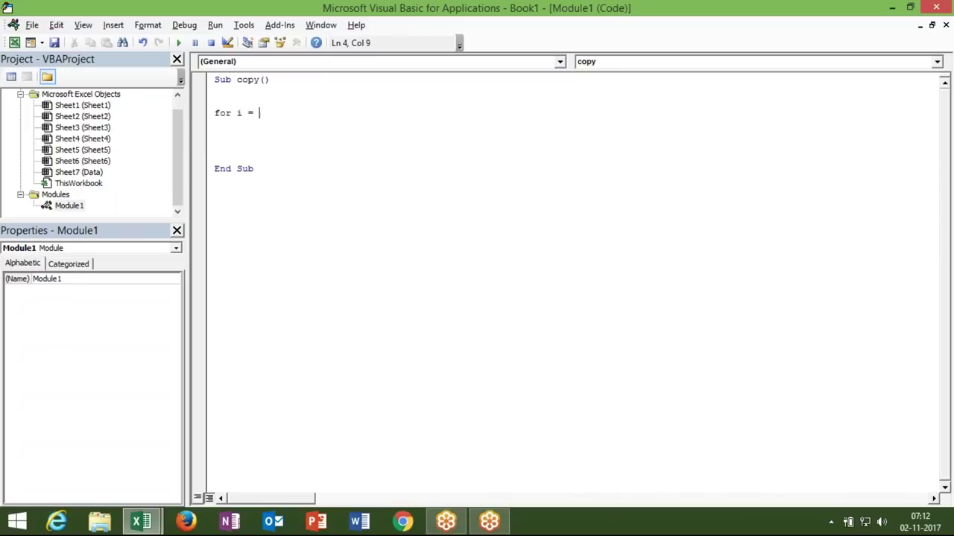
type("1 to sheets")
type(".coun")
key("Tab")
type("- 1")
key("Return")
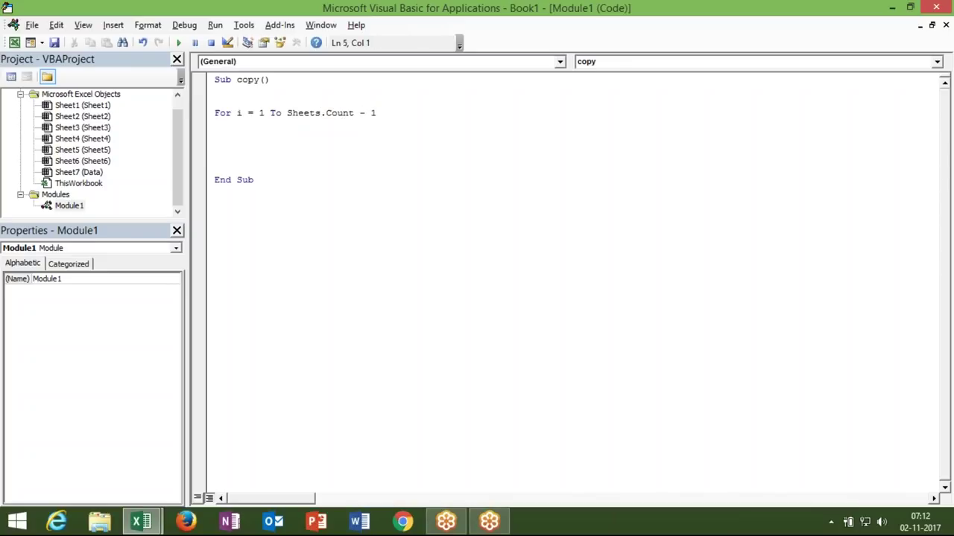
key("alt+F11")
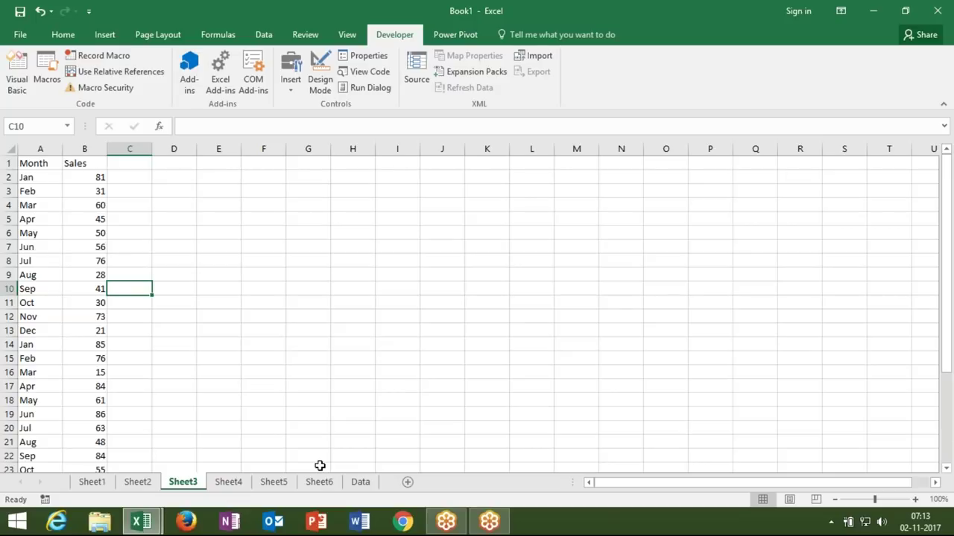
Add Sheets(i).Select as the first line inside the loop
key("alt+F11")
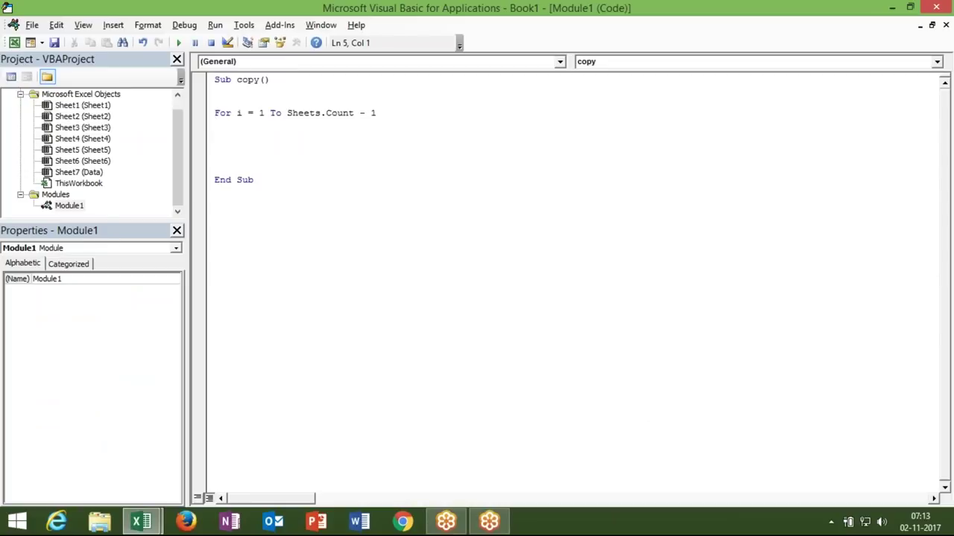
key("Return")
type("sheets")
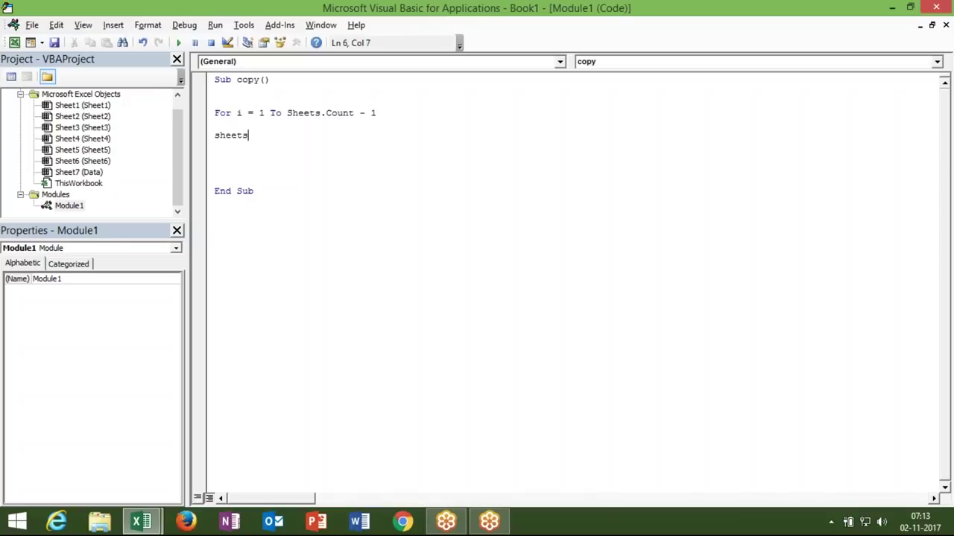
type("(i")
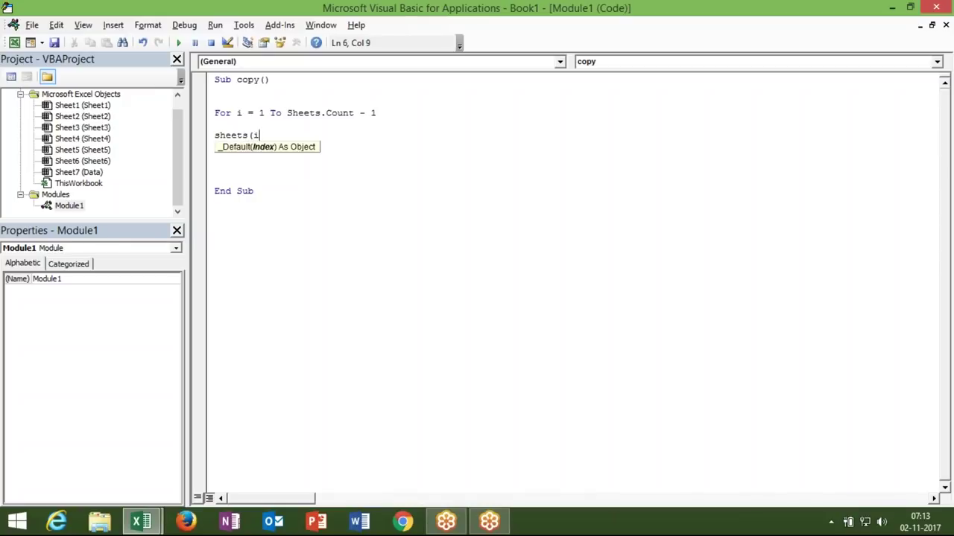
type(").select")
key("Return")
Add Range("A1").CurrentRegion.Select and Selection.Copy to the loop
type("range(")
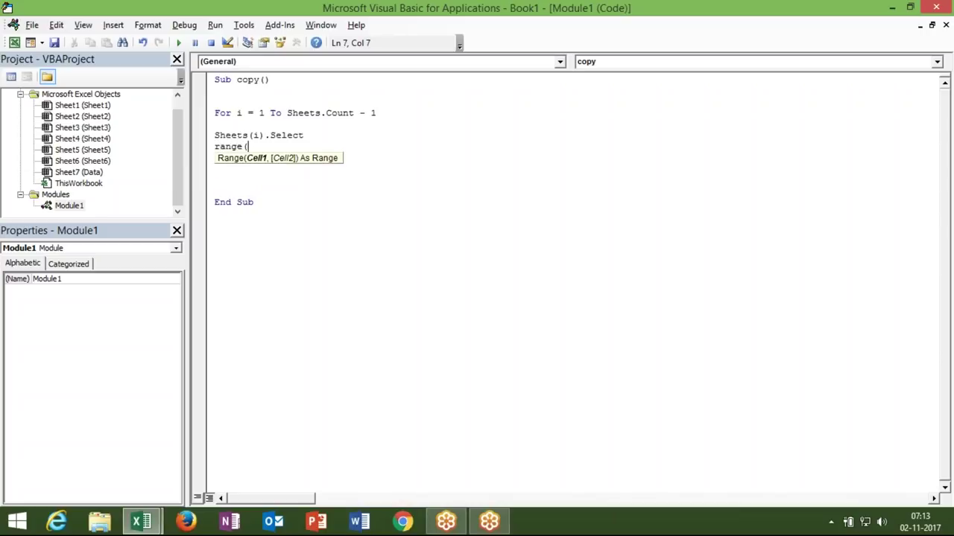
type("\"A1\")")
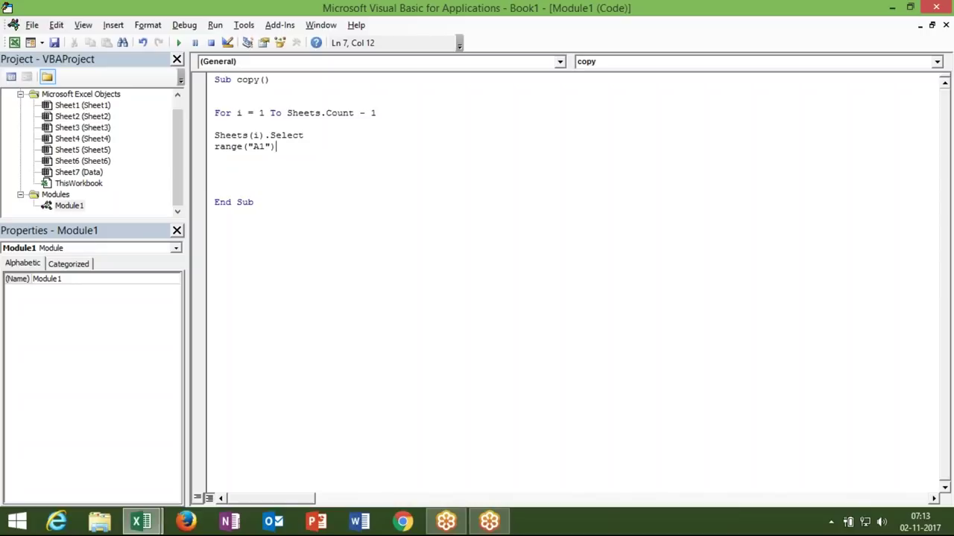
type(".")
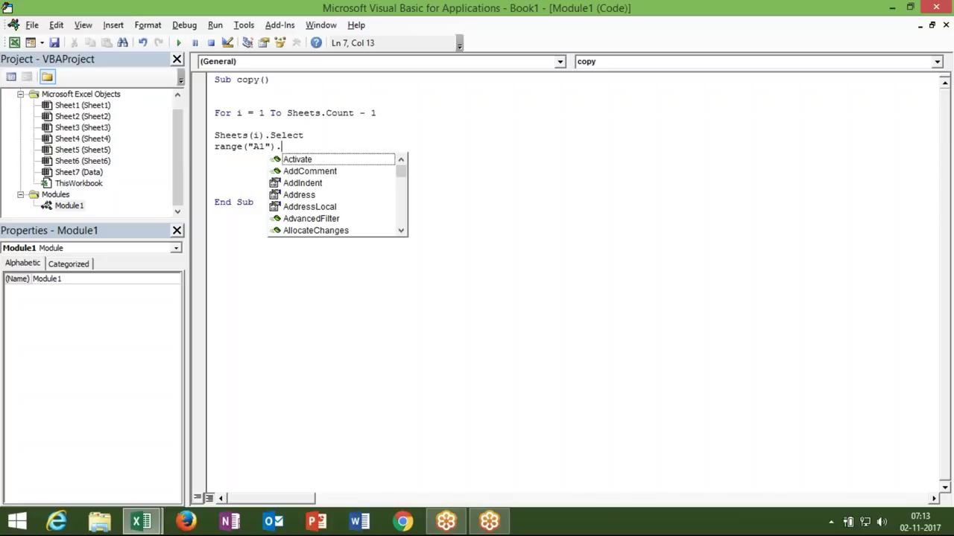
type("cu")
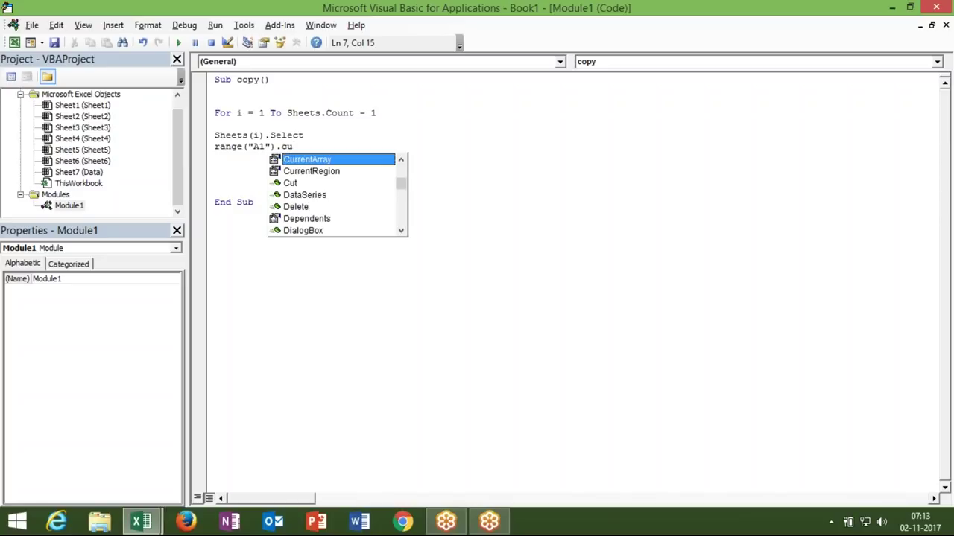
key("Down")
key("Tab")
type(".se")
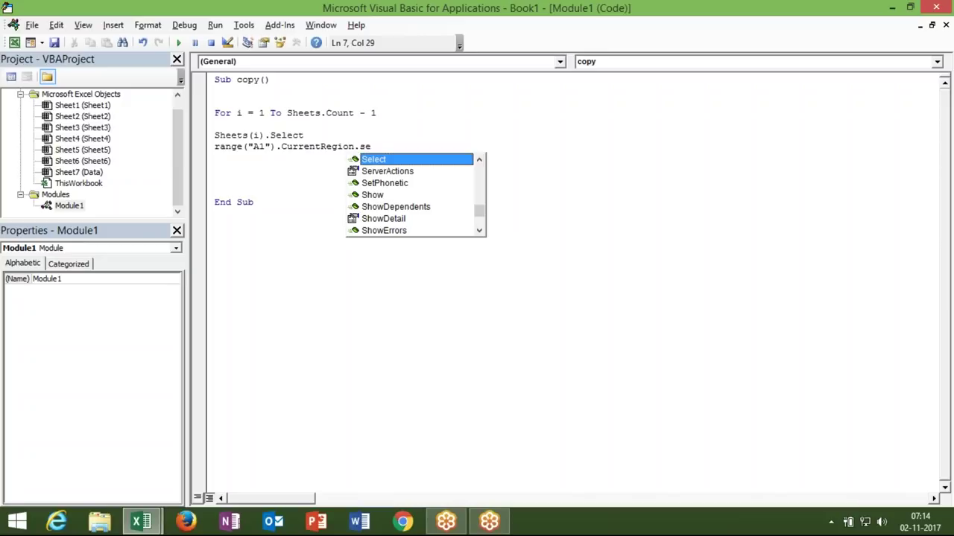
key("Tab")
key("Return")
type("selection.copy")
key("Return")
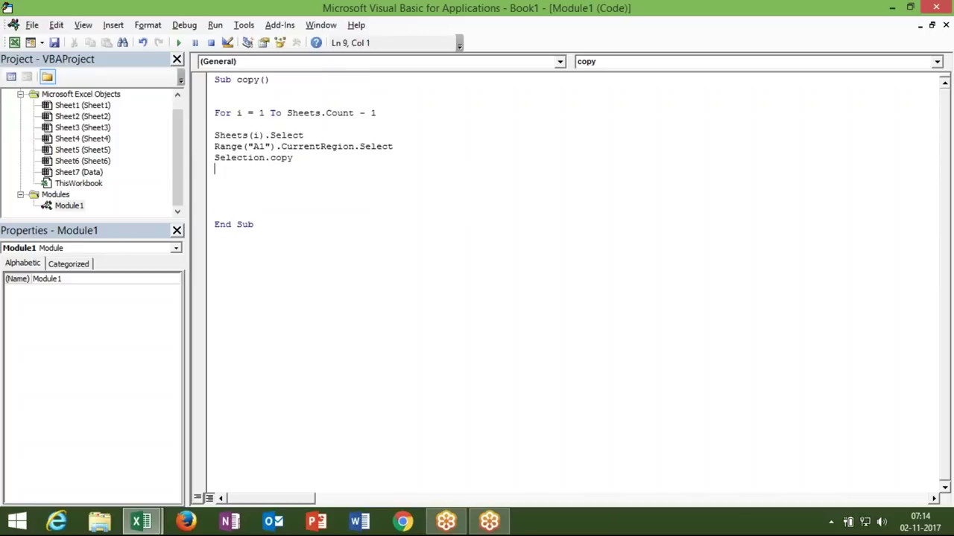
Add Sheets("Data").Select and Range("A65000").End(xlUp).Offset(1, 0).Select to the loop
type("sheets")
type("(\"Data\").select")
key("Return")
type("range(")
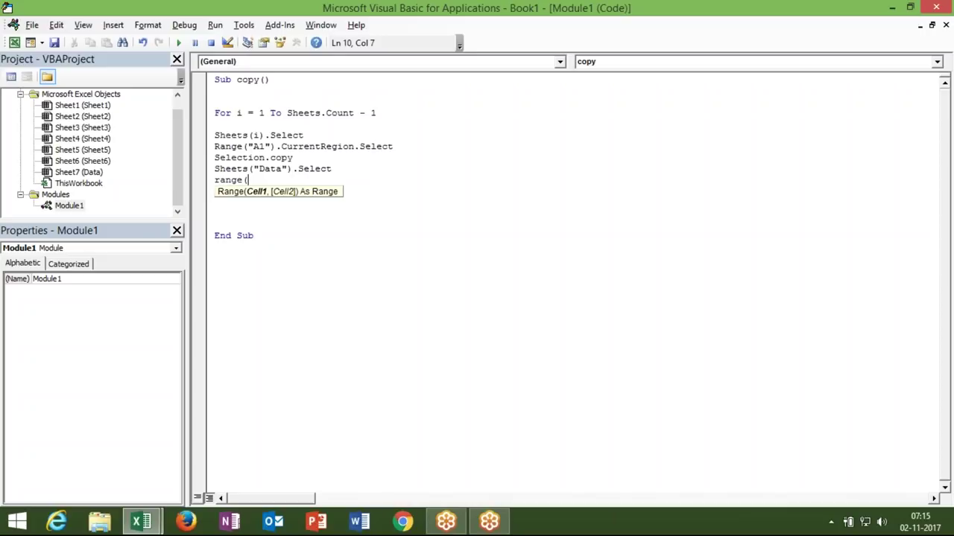
type("\"A65000\"")
type(").End")
key("Tab")
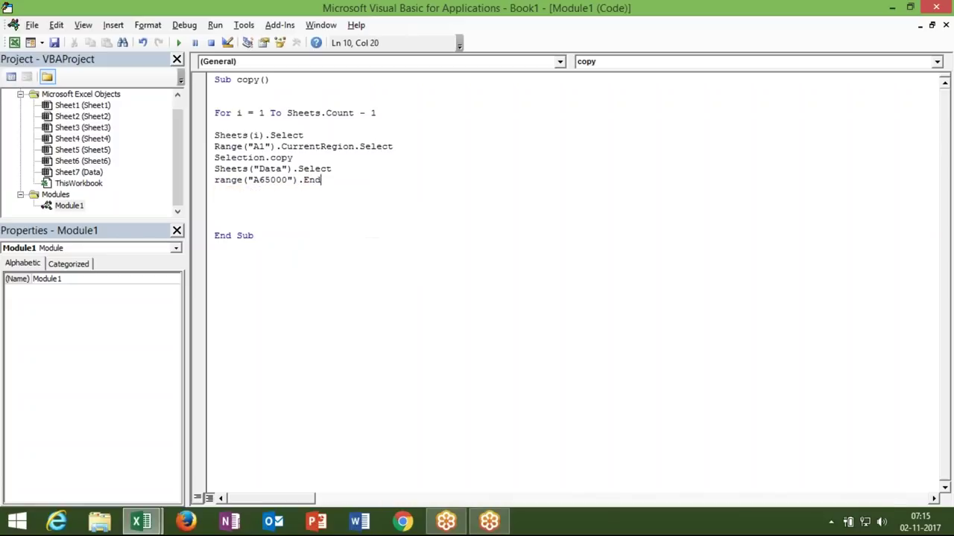
type("(xlu")
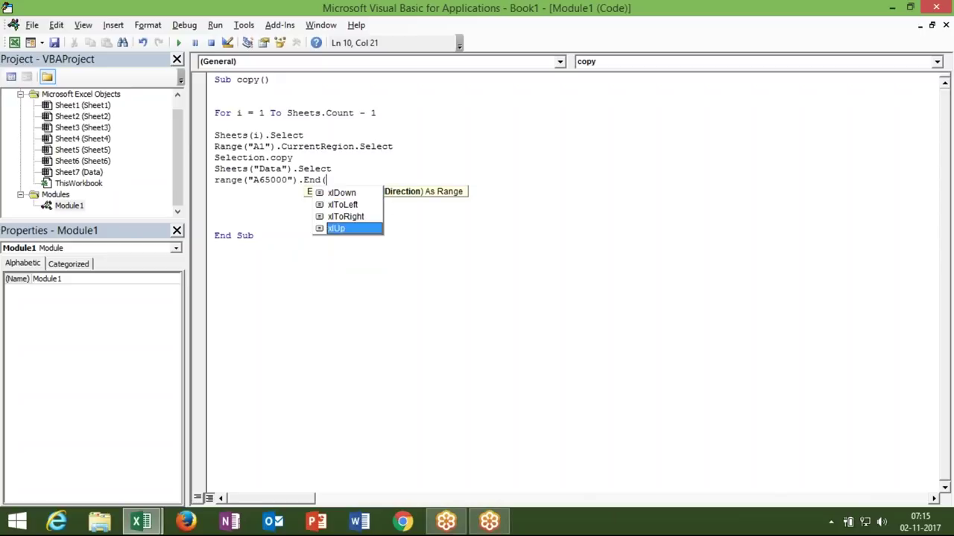
key("Tab")
type(")")
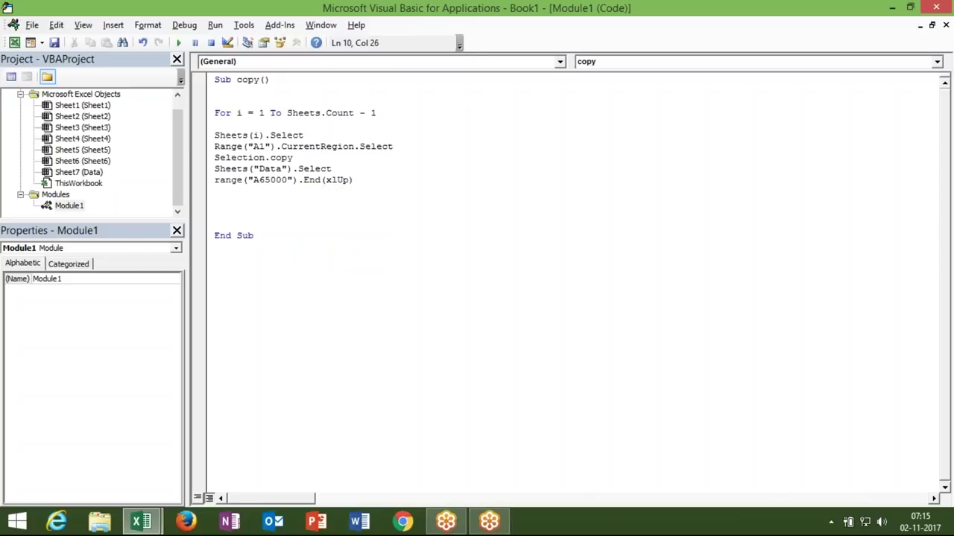
type(".")
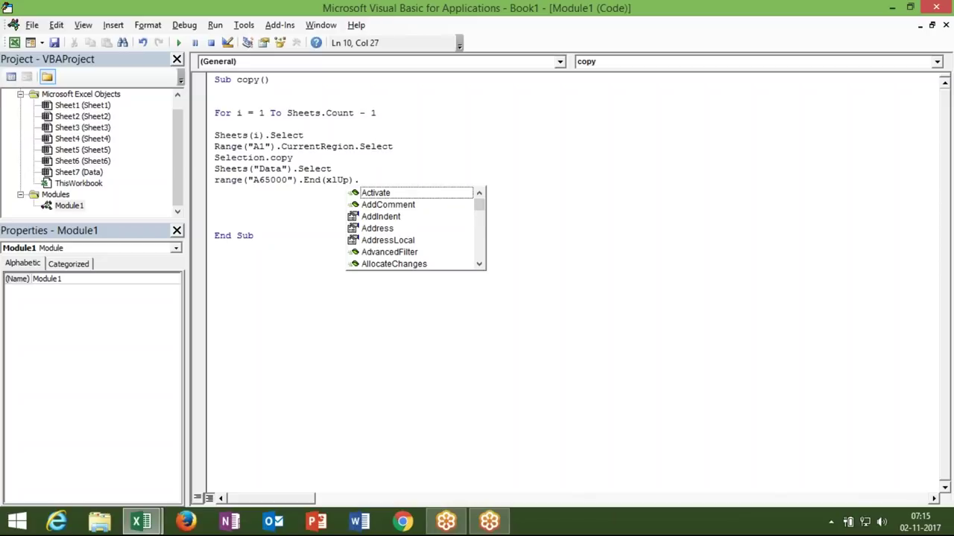
type("of")
key("Tab")
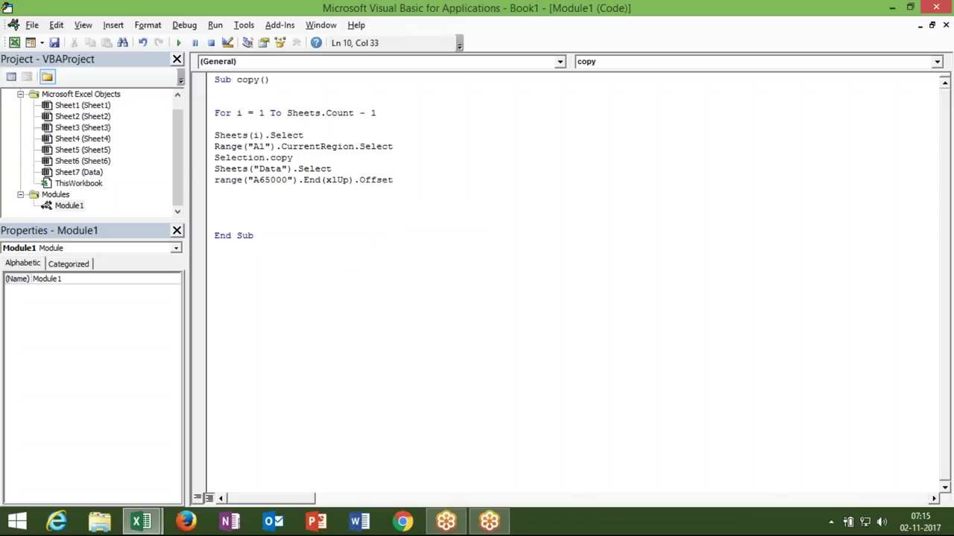
type("(1,0")
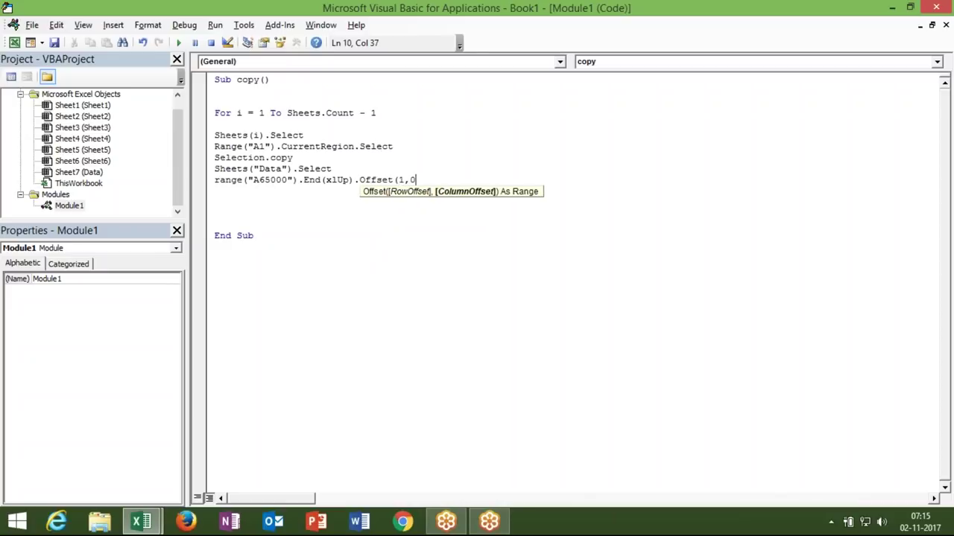
type(").")
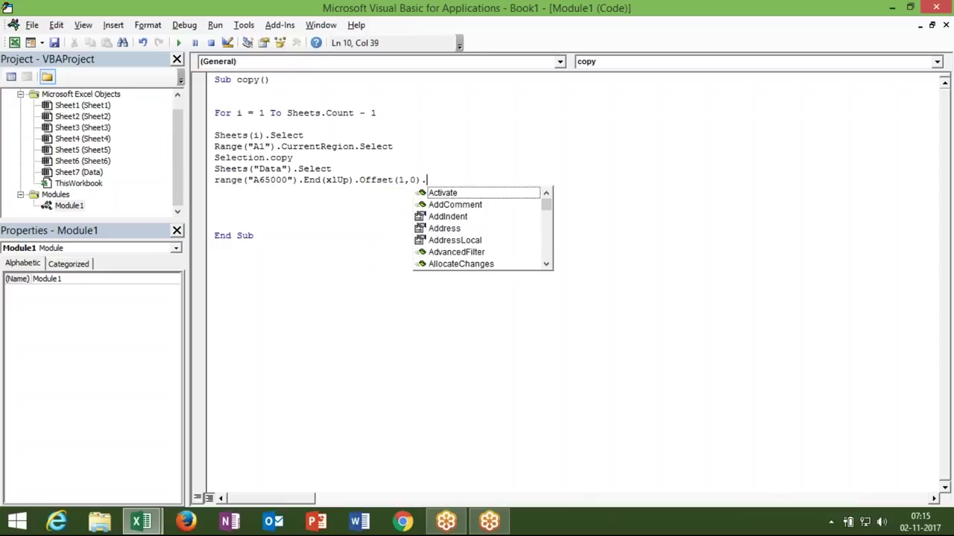
type("s")
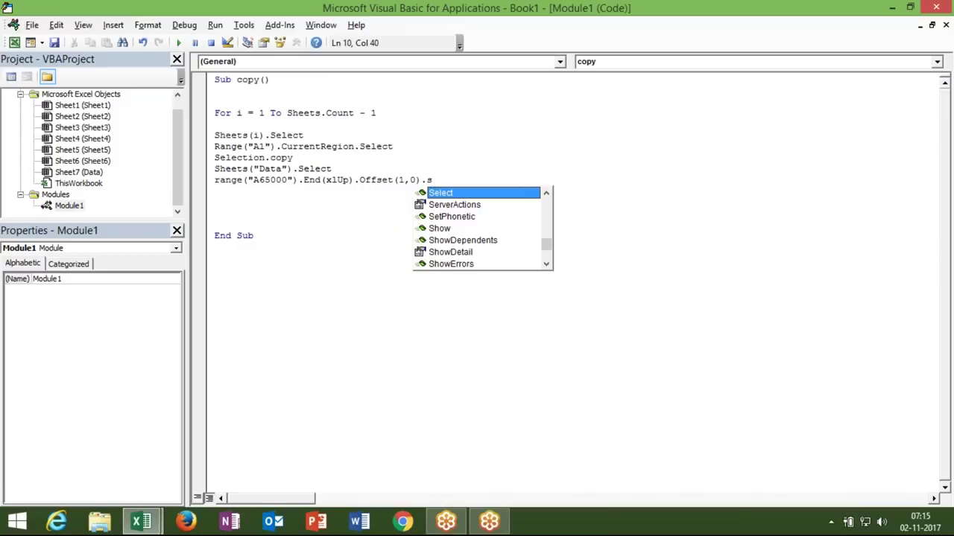
key("Tab")
key("Return")
Add ActiveSheet.Paste and close the loop with Next i
type("activeshee")
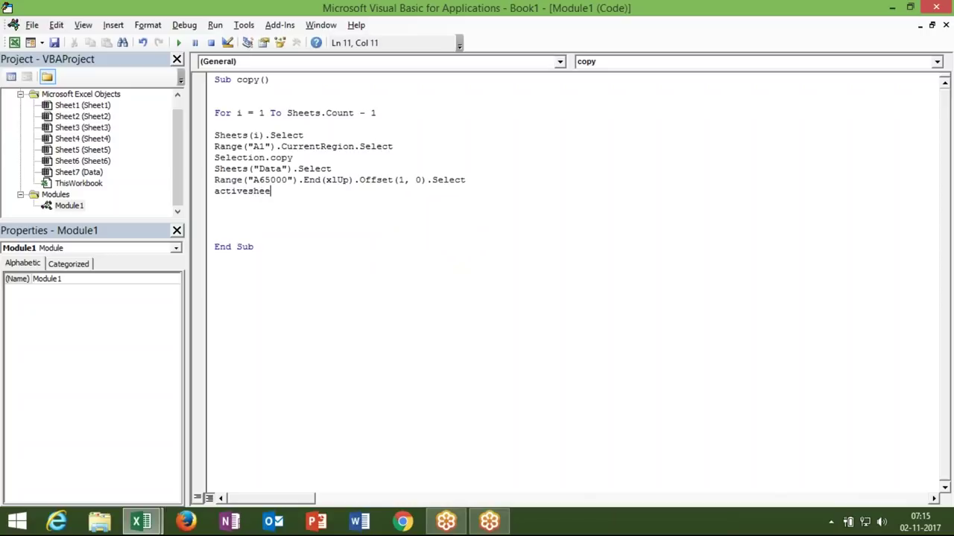
type("t.paste")
key("Return")
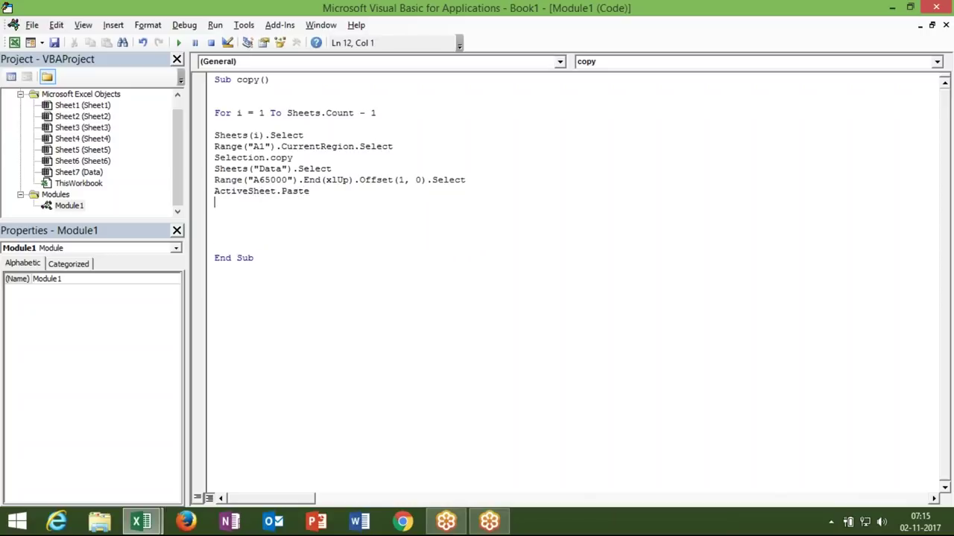
key("Return")
type("next i")
key("Return")
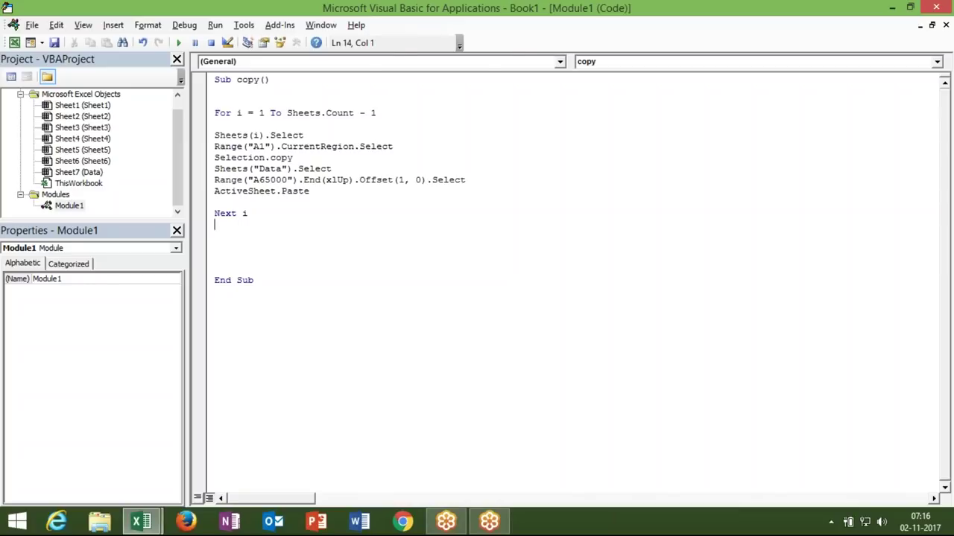
Leave the finished copy macro and go back to the Excel workbook with Alt+F11
key("alt+F11")
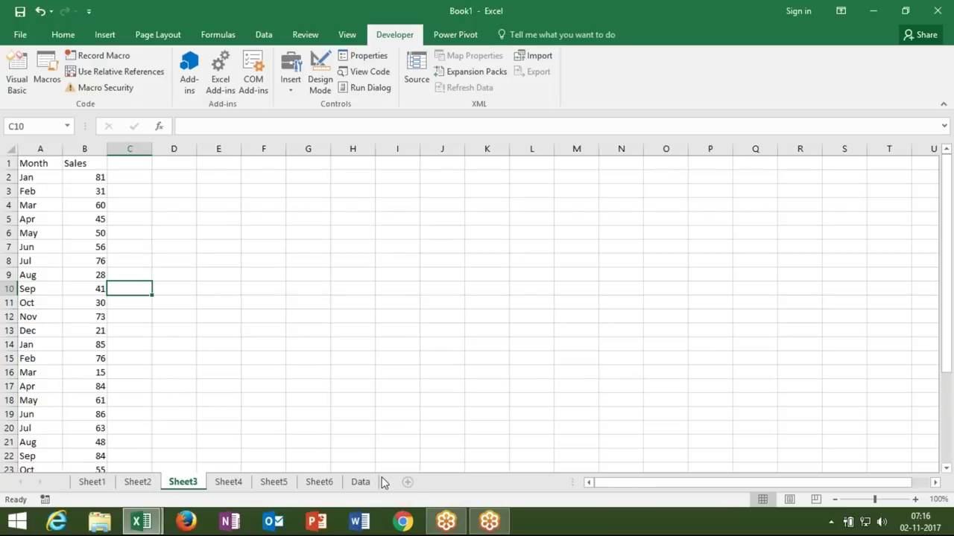
Run the 'copy' macro from the Macros list with cell A1 of the Data sheet selected
left_click(362, 482)
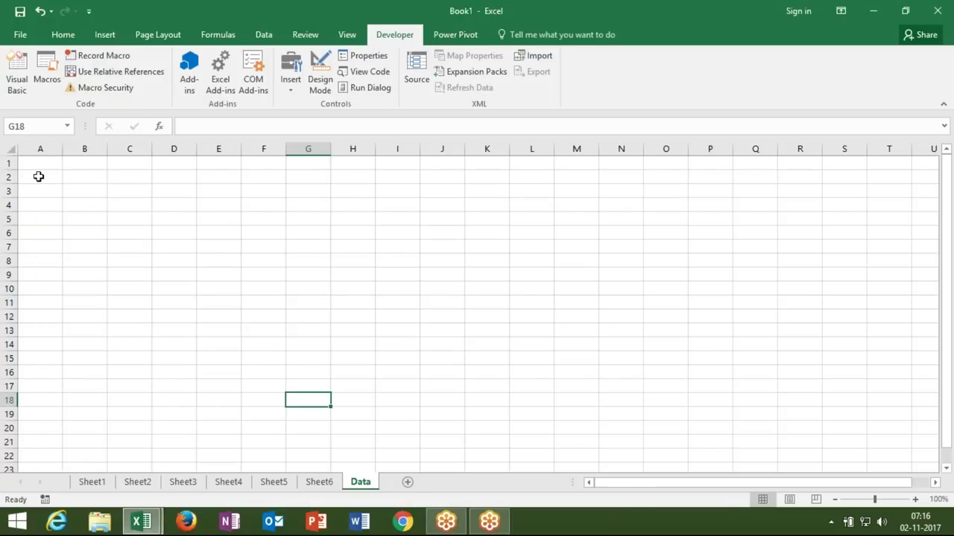
left_click(35, 166)
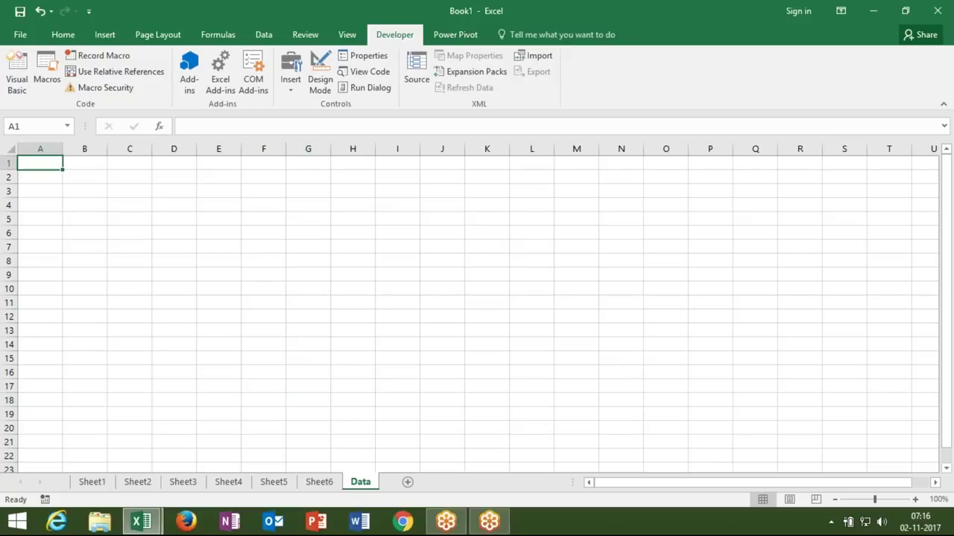
left_click(18, 95)
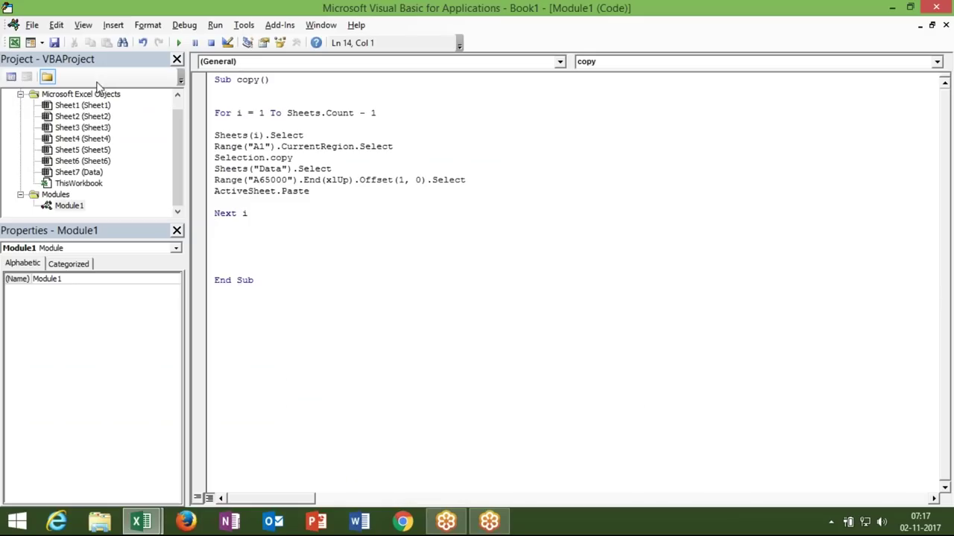
key("alt+Tab")
left_click(48, 82)
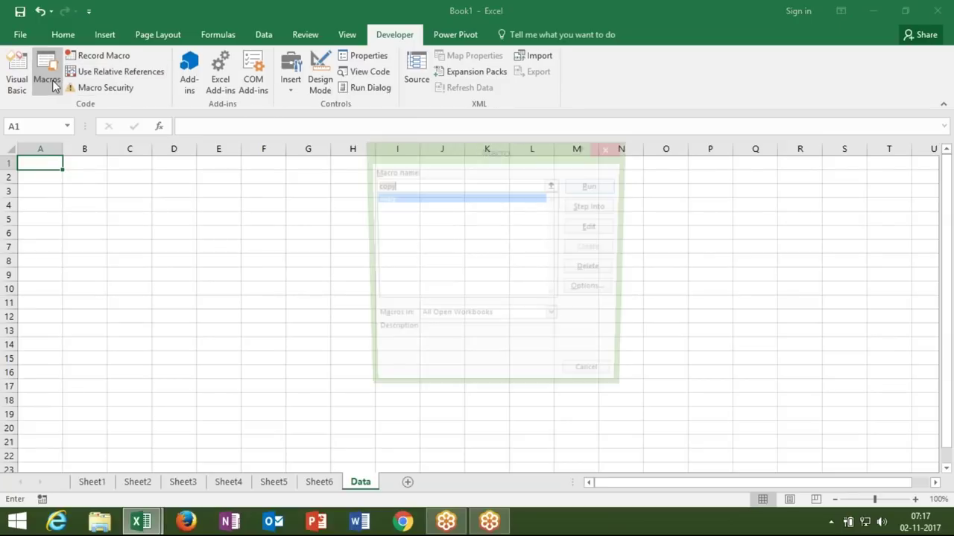
key("Return")
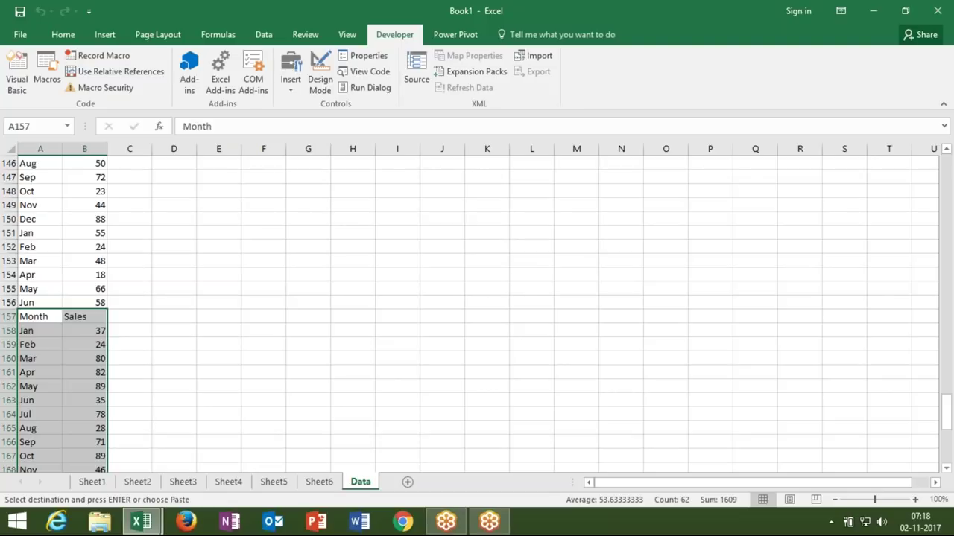
Copy the Month/Sales header from row 2 into row 1 of the Data sheet
key("ctrl+Up")
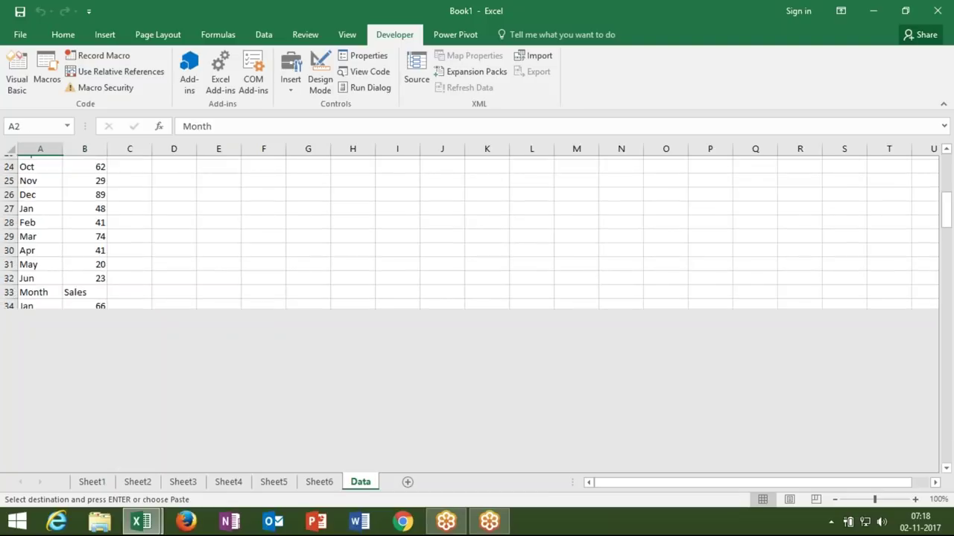
key("Down")
key("Down")
key("Down")
key("Down")
key("Down")
key("Down")
key("Down")
key("Down")
key("Down")
key("Down")
key("ctrl+Down")
key("ctrl+Down")
key("ctrl+Up")
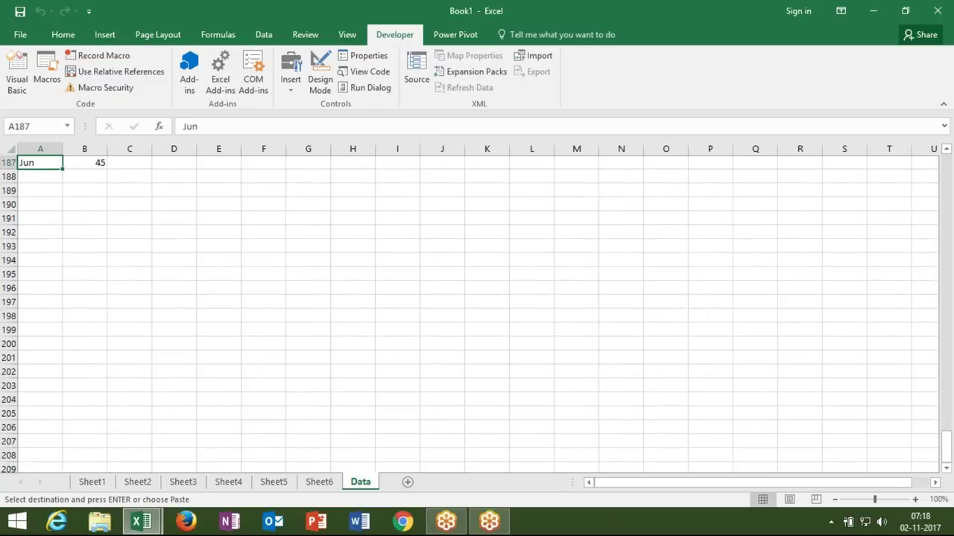
key("ctrl+Up")
key("ctrl+Up")
key("Down")
key("Down")
key("Down")
key("Up")
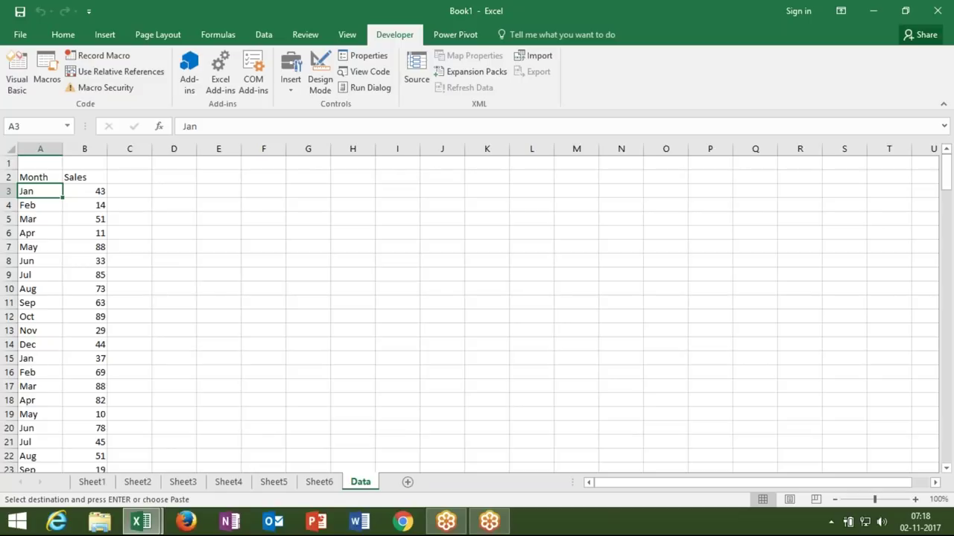
left_click(40, 177)
key("ctrl+v")
left_click(40, 163)
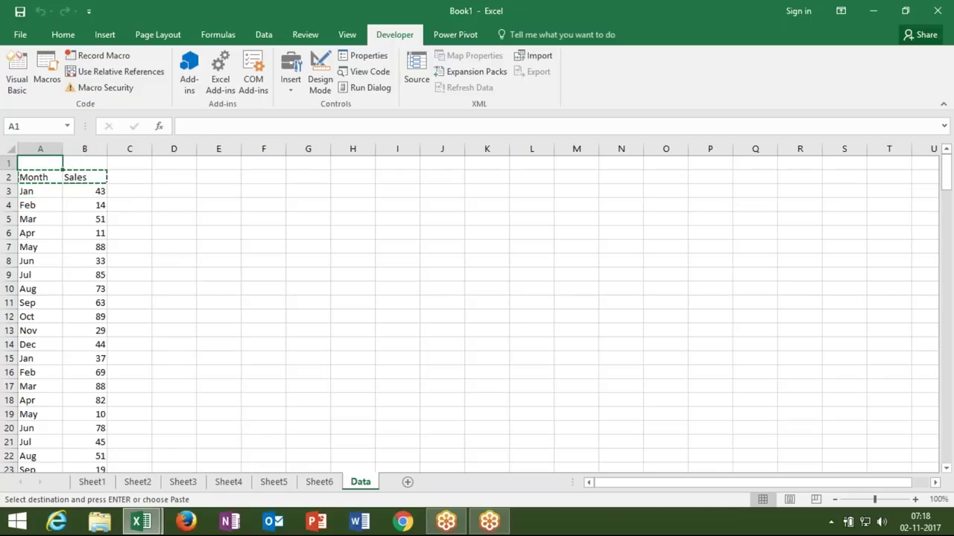
key("Return")
Delete the rows from row 2 down to the last filled row
left_click(8, 178)
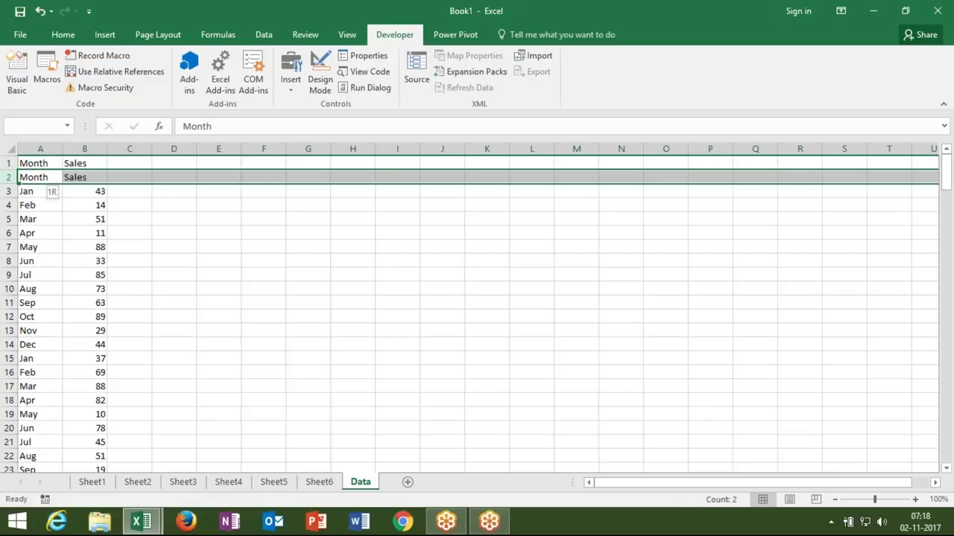
key("ctrl+shift+Down")
key("ctrl+shift+Down")
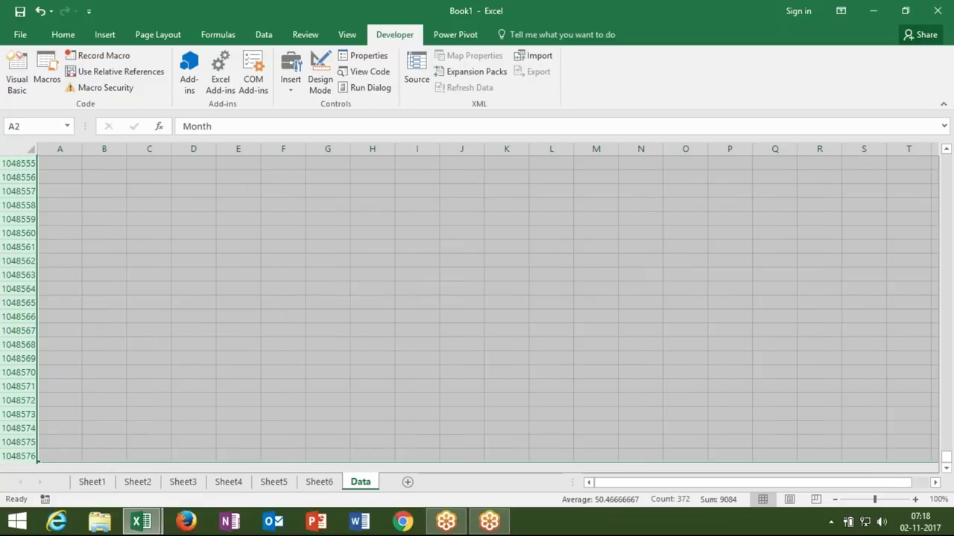
key("ctrl+minus")
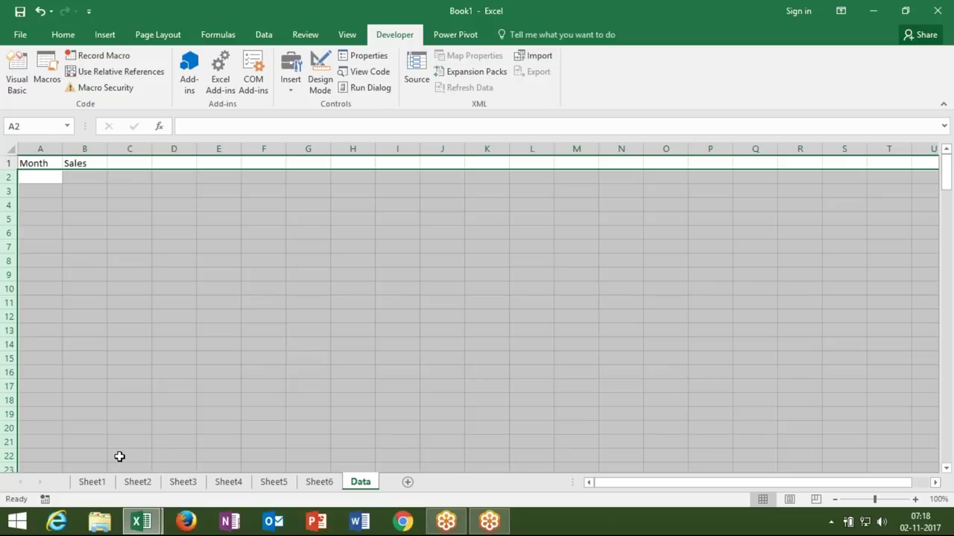
Test-paste Sheet1's A1:B6 at H3, undo it, and return to the copy macro code
left_click(91, 482)
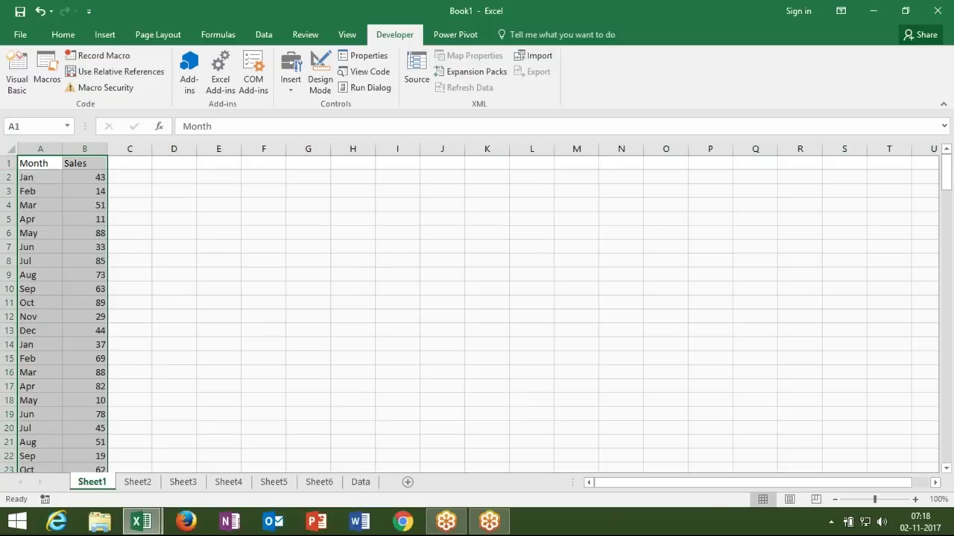
left_click(44, 164)
left_click_drag(44, 163, 87, 233)
key("ctrl+c")
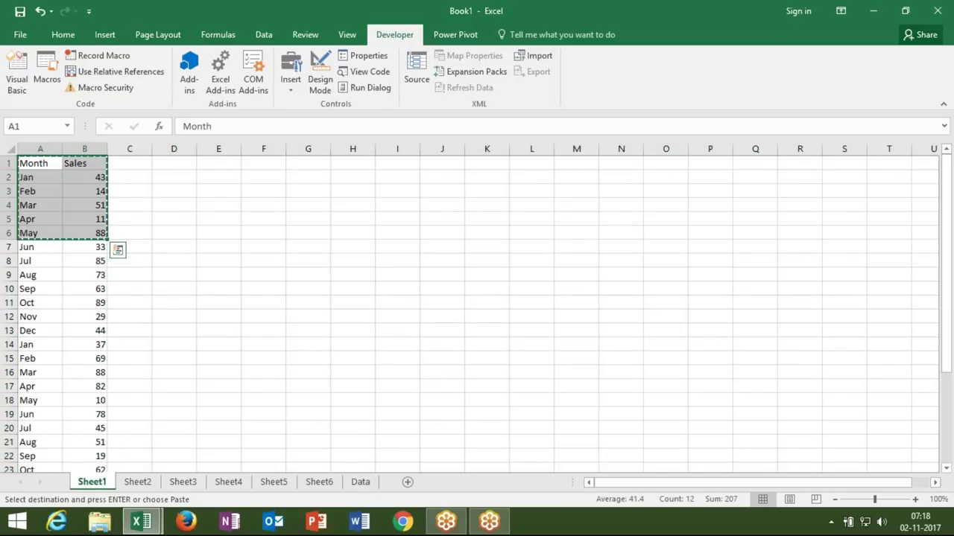
left_click(339, 194)
key("ctrl+v")
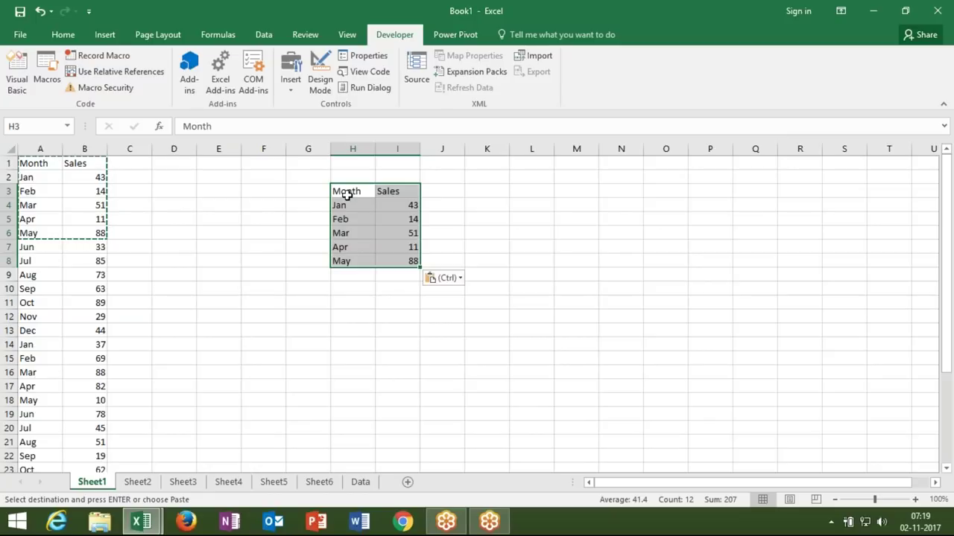
key("ctrl+z")
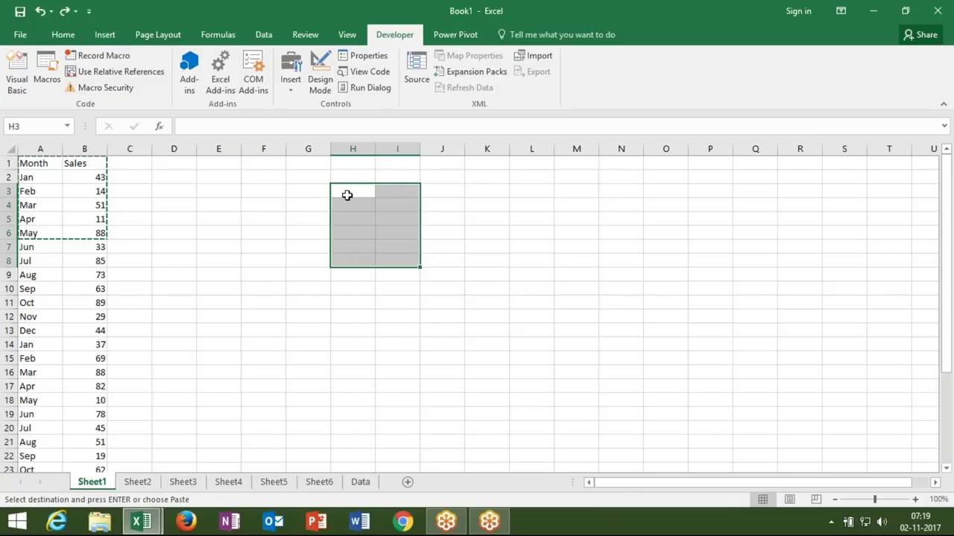
key("alt+F11")
key("Up")
key("Up")
key("Up")
Insert the line activecell.EntireRow.Delete right after ActiveSheet.Paste, using IntelliSense completions
key("Down")
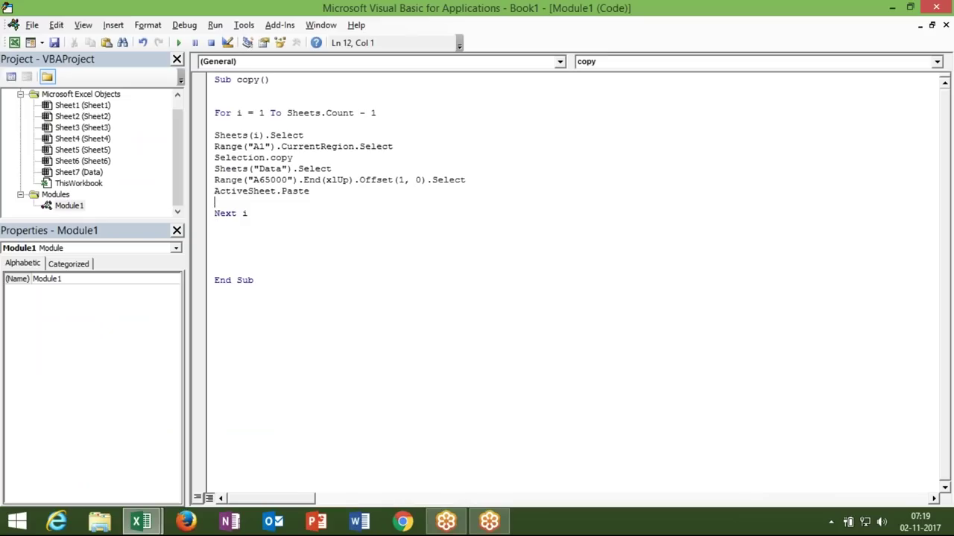
key("Return")
key("Up")
type("active")
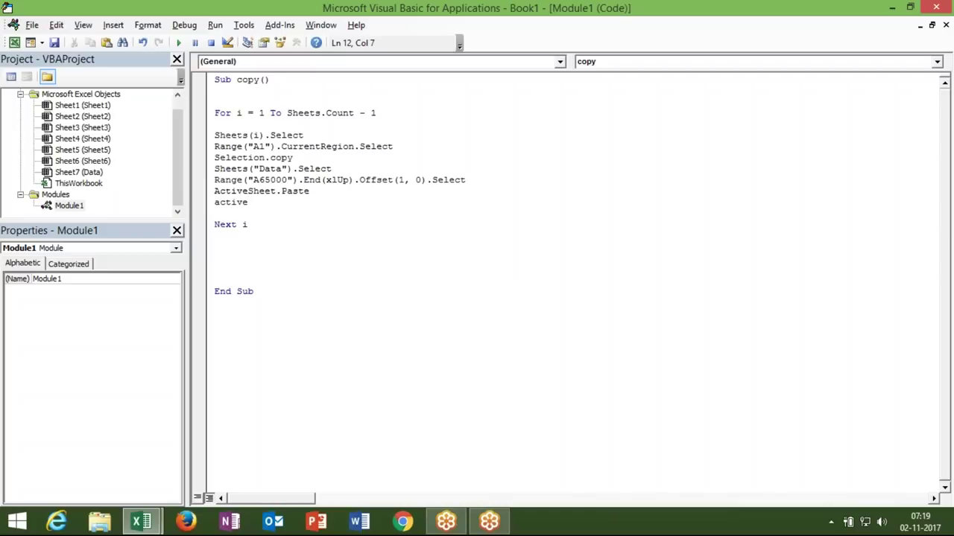
type("cell.en")
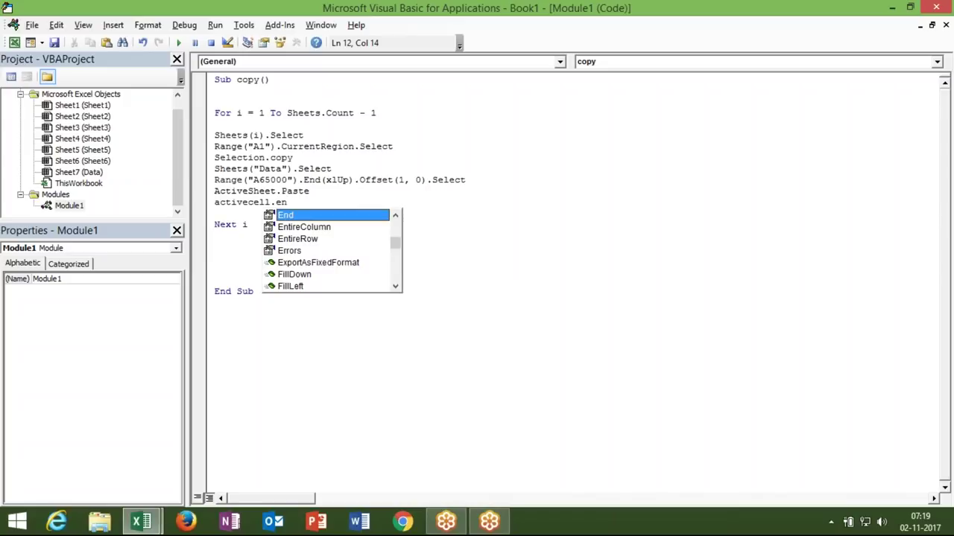
key("Down")
key("Down")
key("Tab")
type(".")
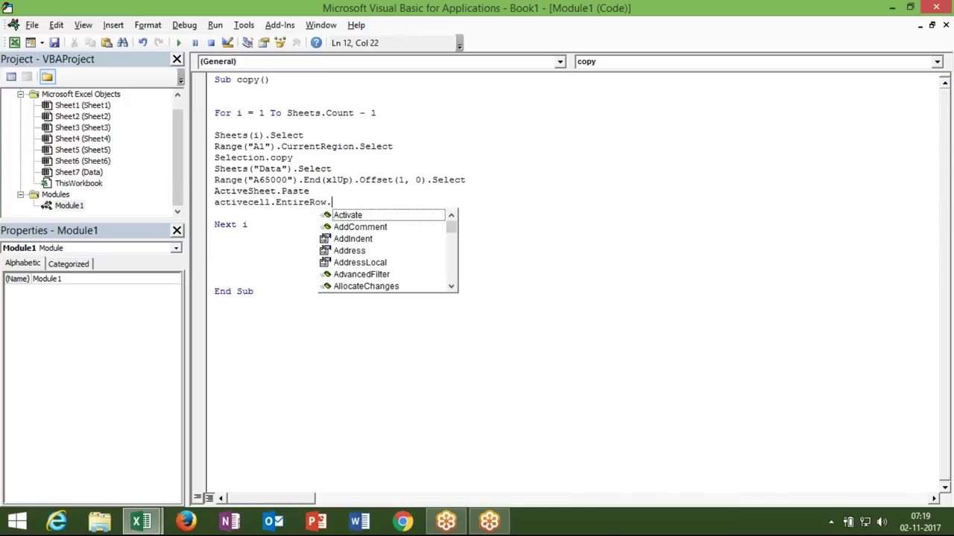
type("de")
key("Tab")
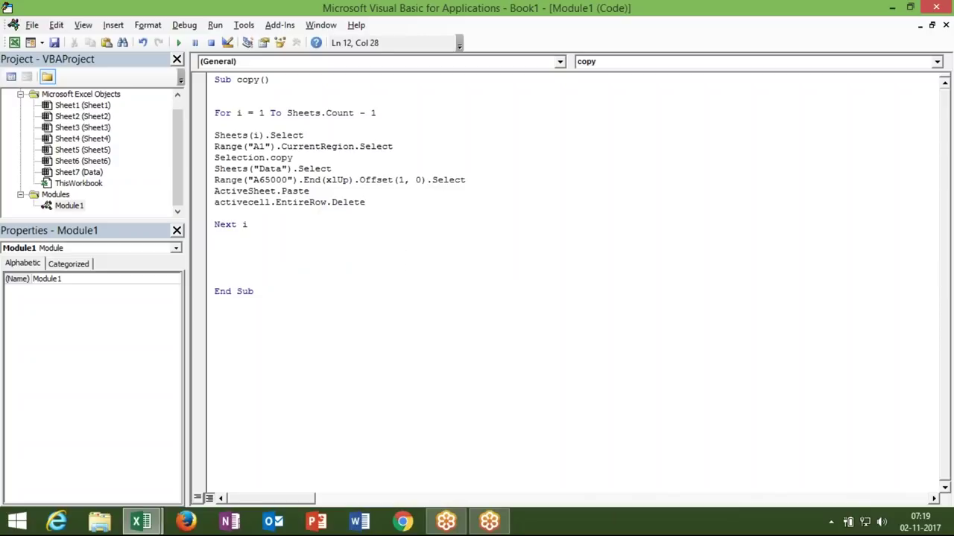
Run the copy macro again from Excel's Macros list
key("Return")
key("alt+F11")
key("Escape")
left_click(47, 87)
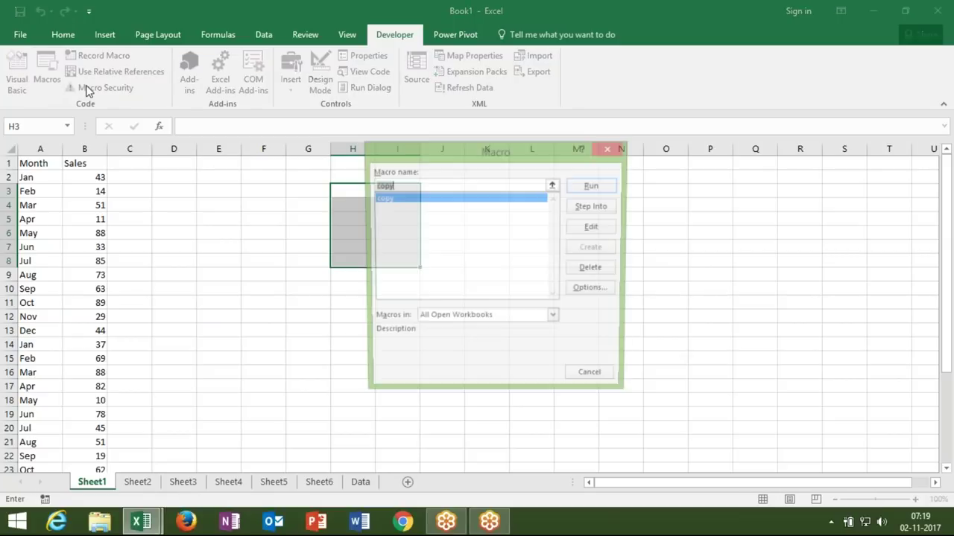
left_click(591, 186)
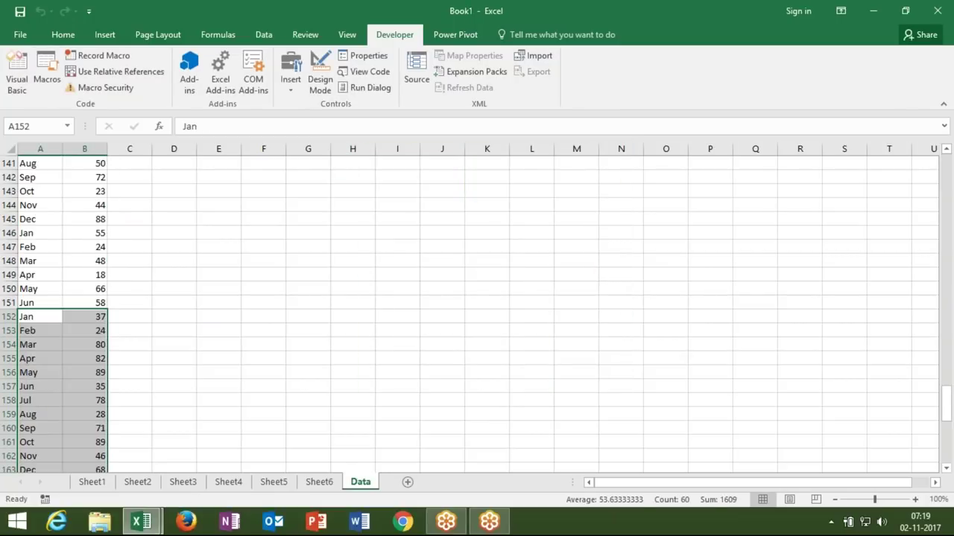
Check the top of the Data sheet for a single header, then return to the VBA editor
key("ctrl+Home")
key("Down")
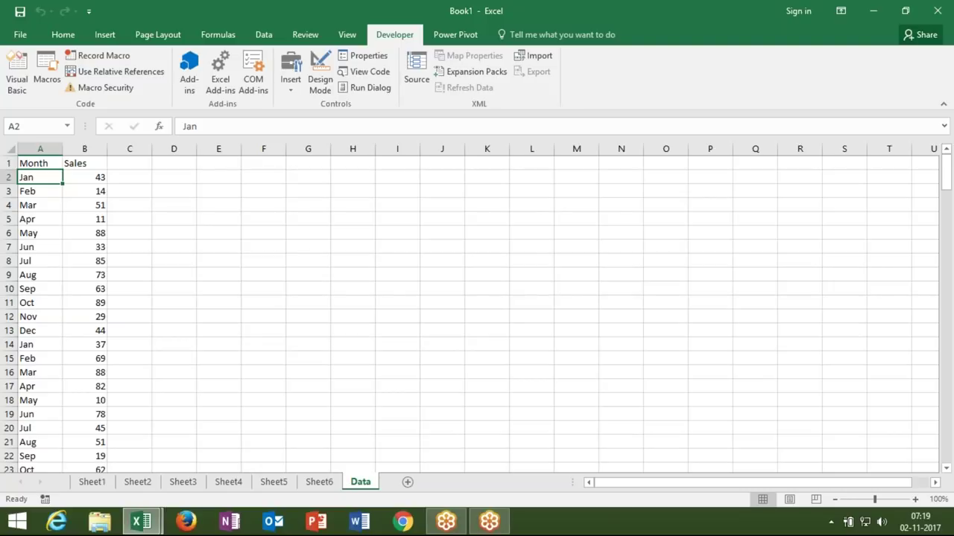
key("alt+F11")
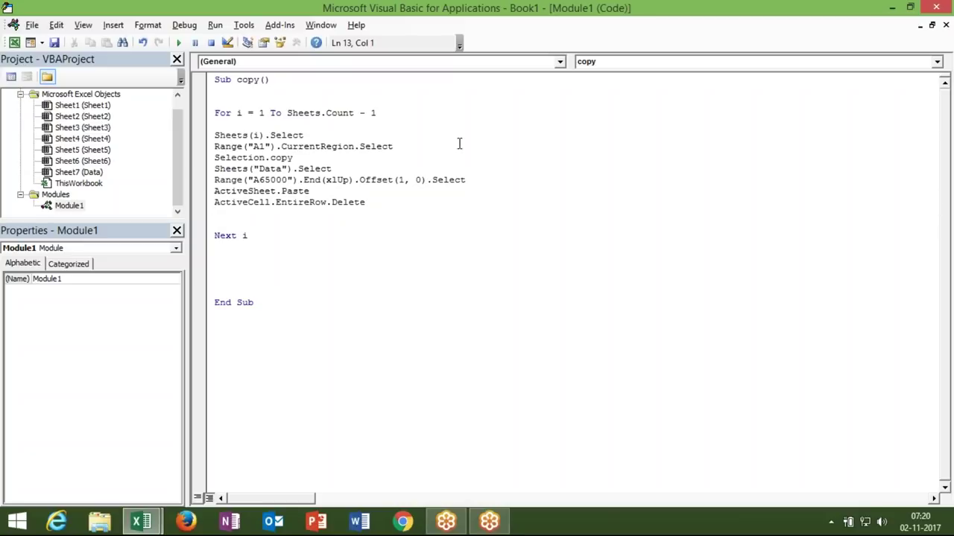
Make the CurrentRegion line copy directly with .Copy and delete the Selection.copy line
double_click(292, 147)
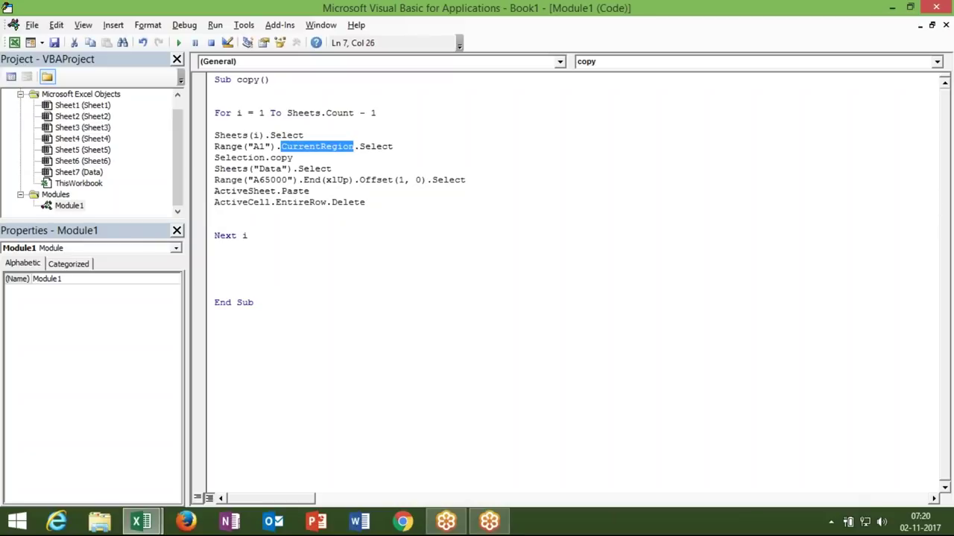
double_click(244, 157)
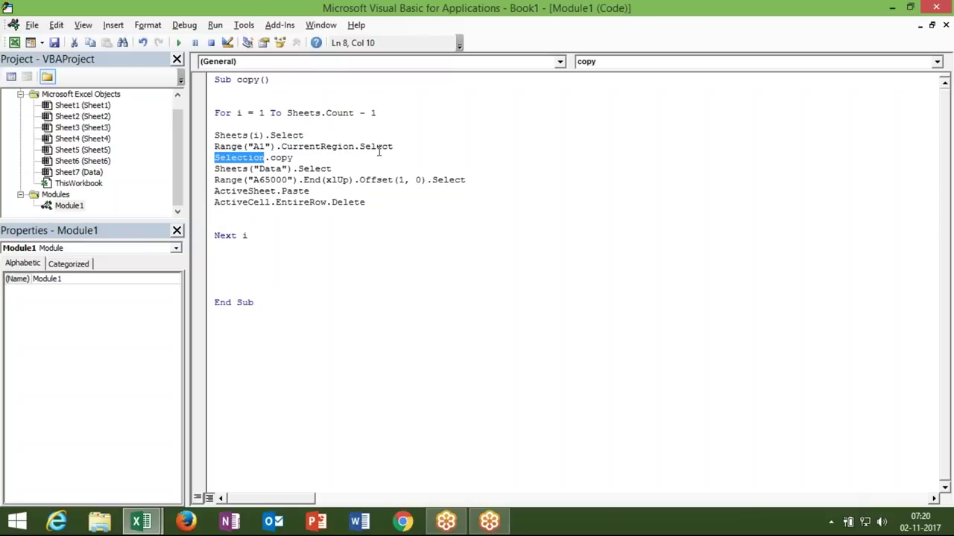
left_click(417, 145)
key("BackSpace")
key("BackSpace")
key("BackSpace")
key("BackSpace")
key("BackSpace")
key("BackSpace")
key("BackSpace")
type(".cop")
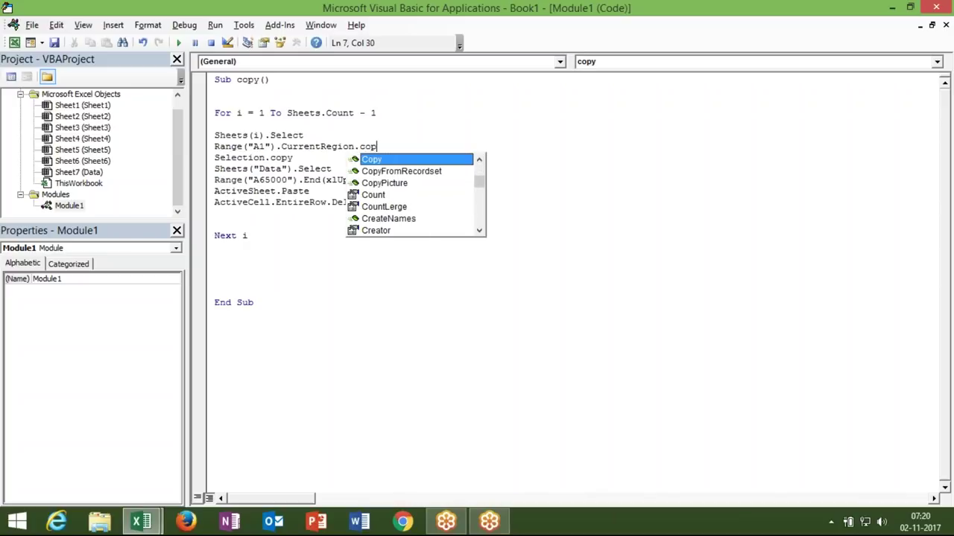
key("Tab")
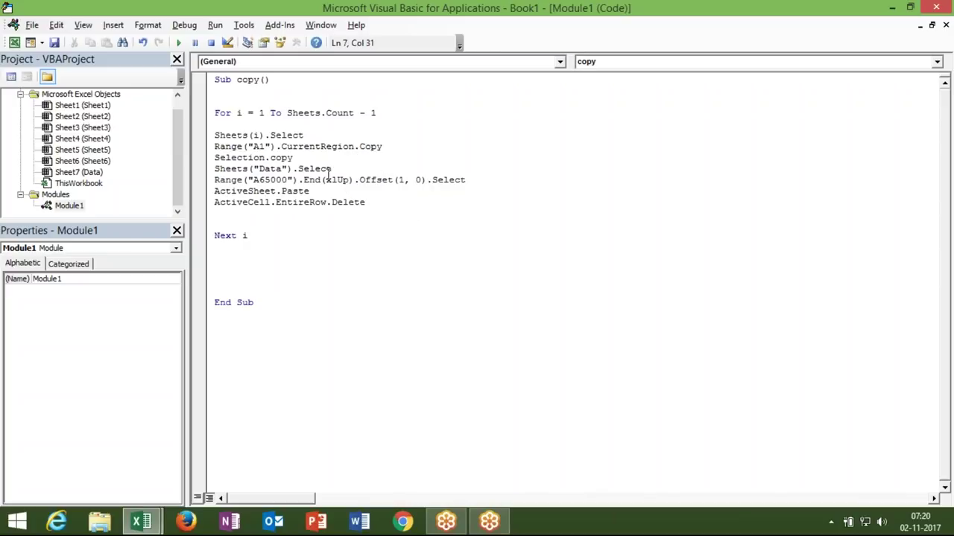
left_click_drag(313, 158, 214, 158)
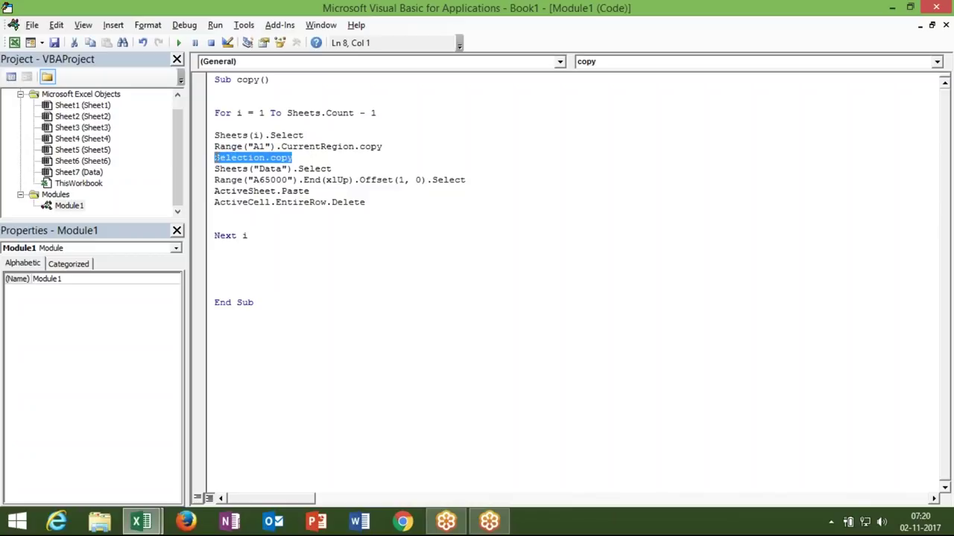
key("Delete")
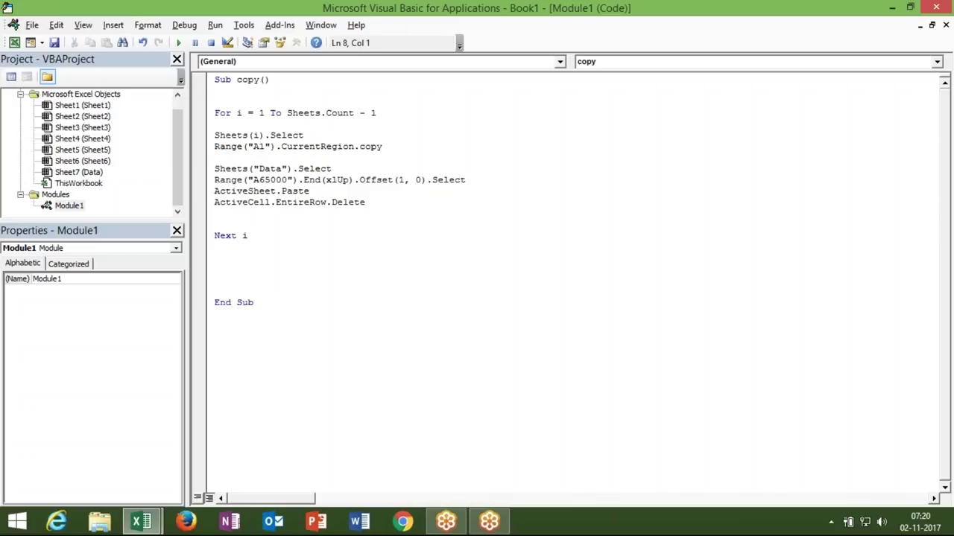
Replace the .Select after Offset(1, 0) with .PasteSpecial xlPasteAll
left_click(264, 169)
left_click(485, 187)
left_click(485, 180)
key("BackSpace")
key("BackSpace")
key("BackSpace")
key("BackSpace")
key("BackSpace")
key("BackSpace")
key("BackSpace")
type(".p")
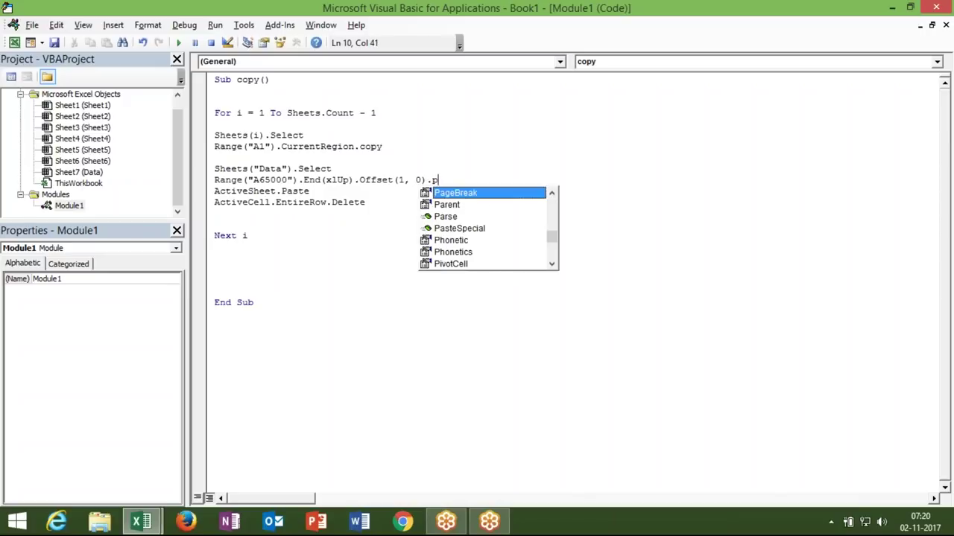
key("Down")
key("Down")
key("Down")
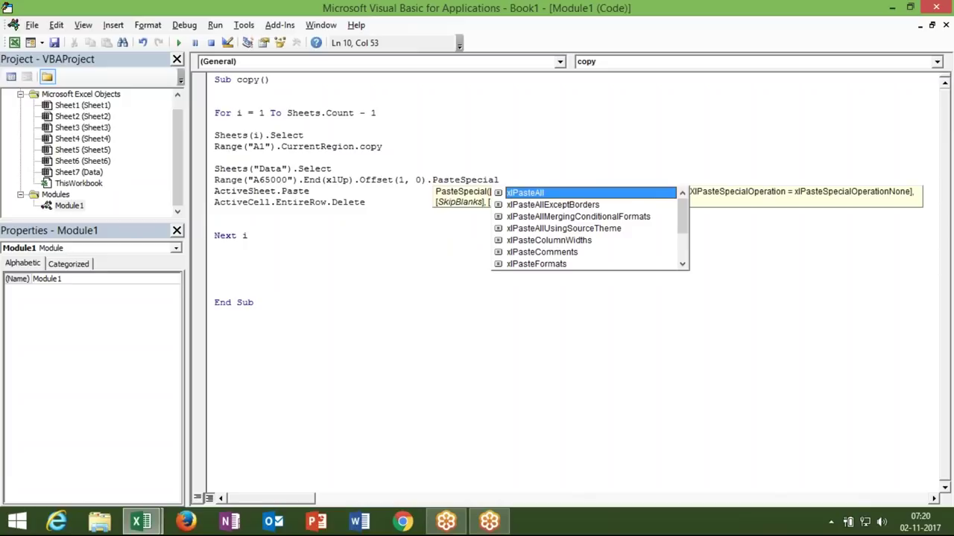
key("Tab")
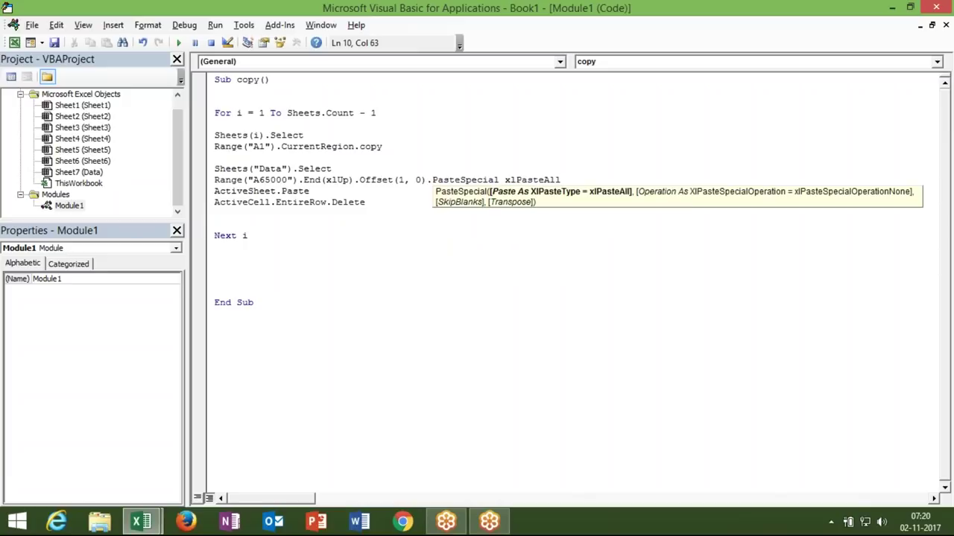
left_click(301, 247)
Delete the ActiveSheet.Paste statement and the blank line, then return to Excel
left_click(320, 191)
left_click_drag(320, 190, 213, 191)
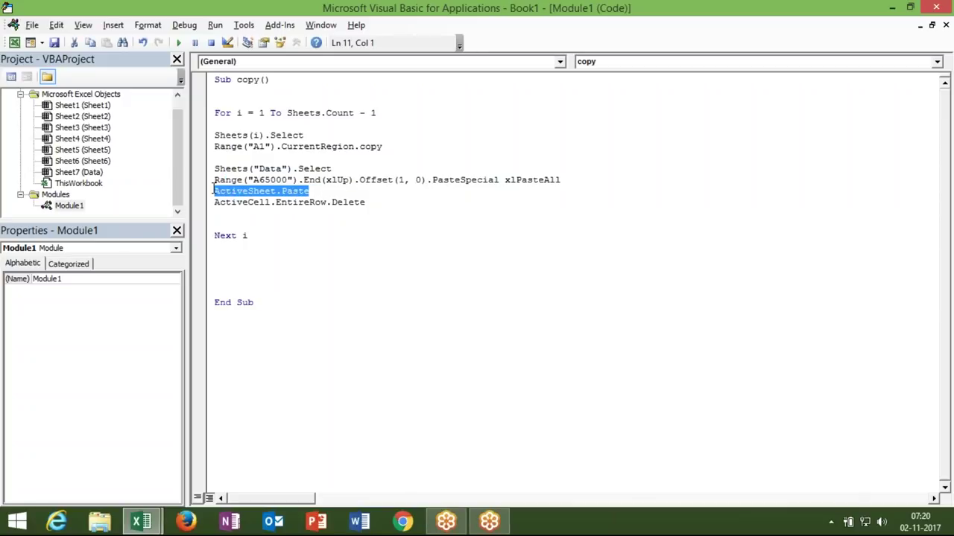
key("Delete")
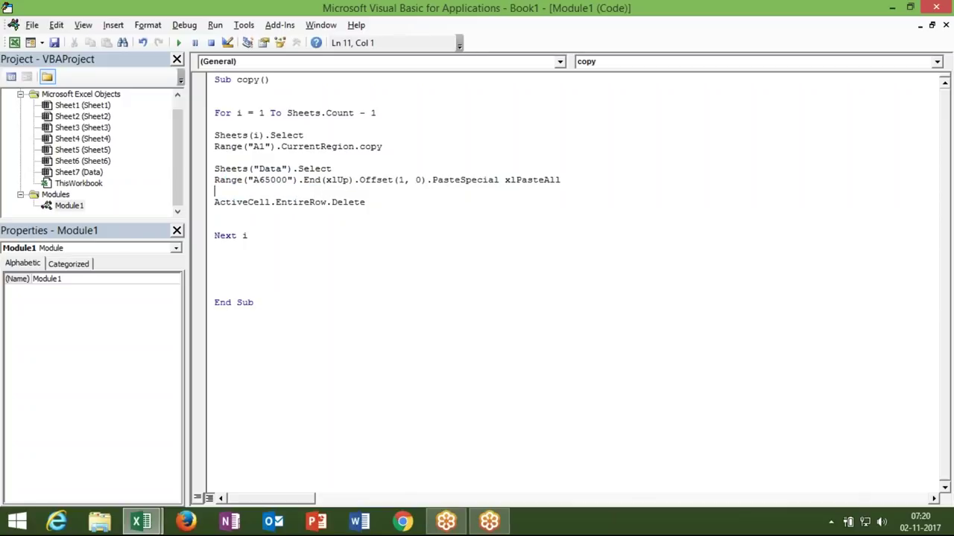
key("Delete")
left_click(218, 157)
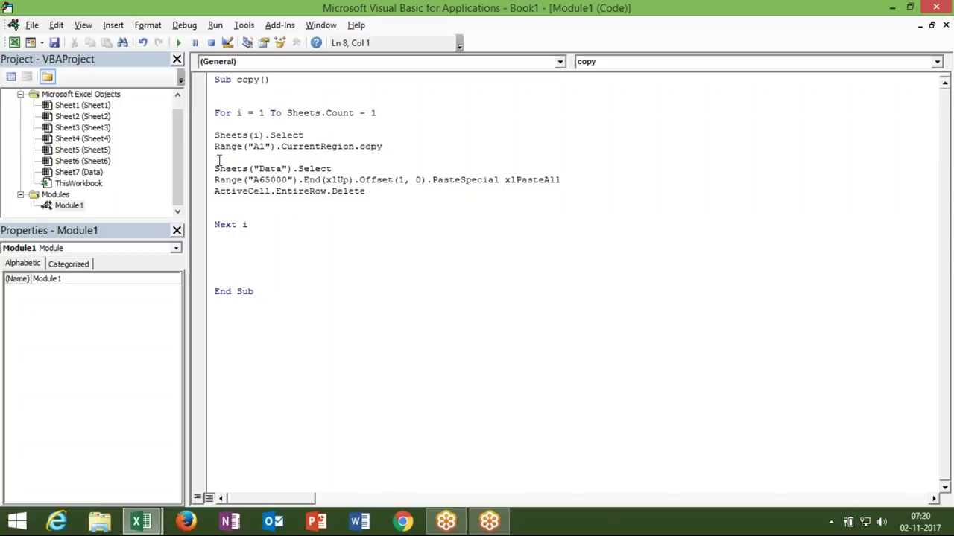
key("Delete")
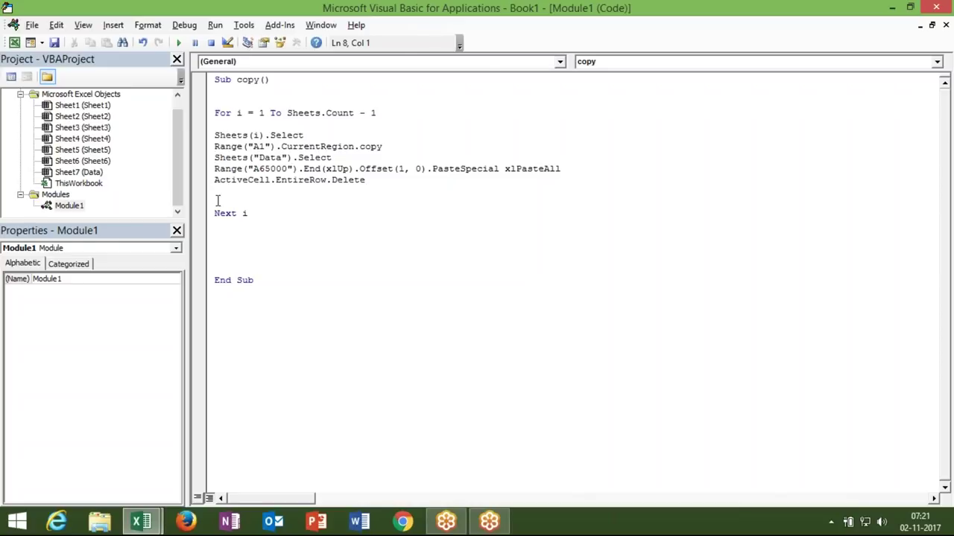
key("alt+F11")
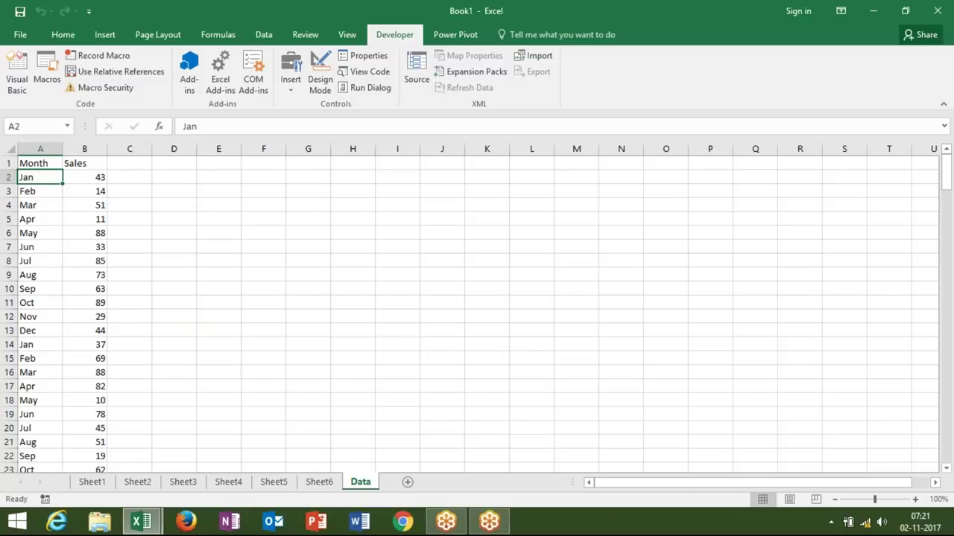
Verify the Data sheet holds one Month/Sales header with rows through row 181, then return to VBA
key("ctrl+Down")
key("Up")
key("ctrl+Up")
key("Down")
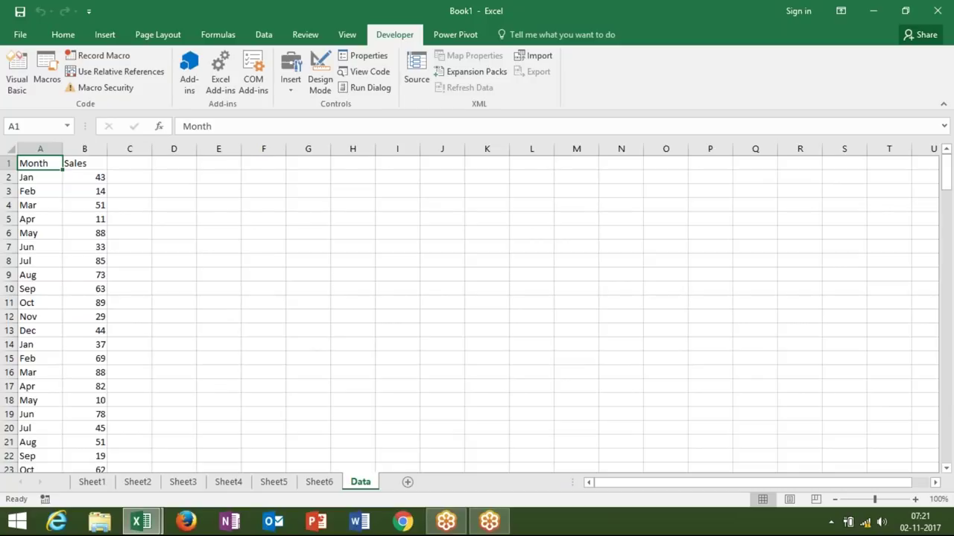
key("alt+F11")
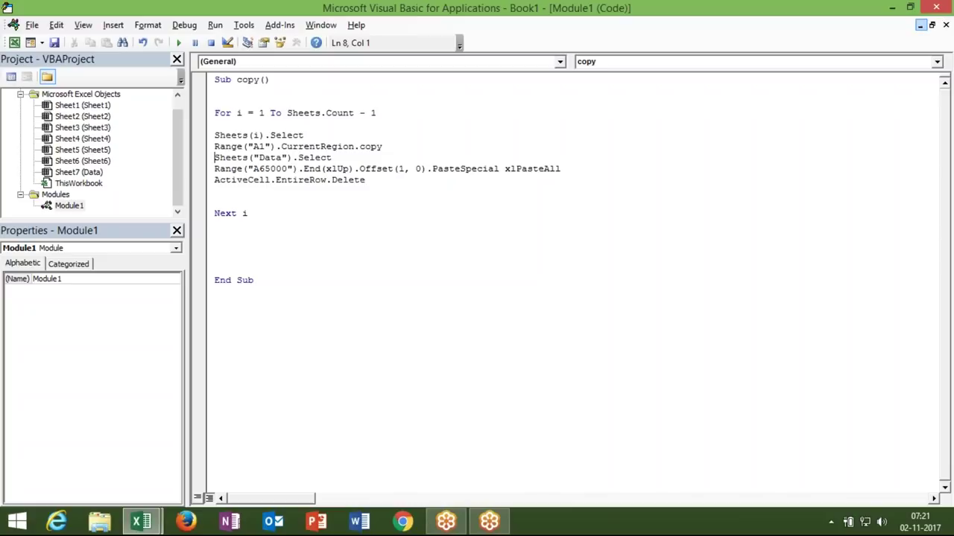
Review the unchanged Module1 copy macro code, then switch back to the Excel workbook
left_click(435, 195)
left_click(227, 93)
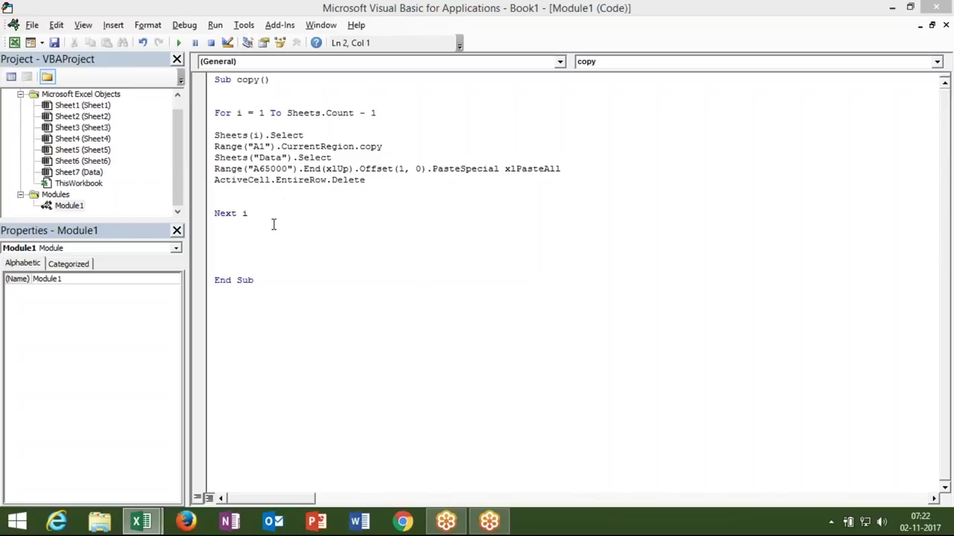
left_click(261, 253)
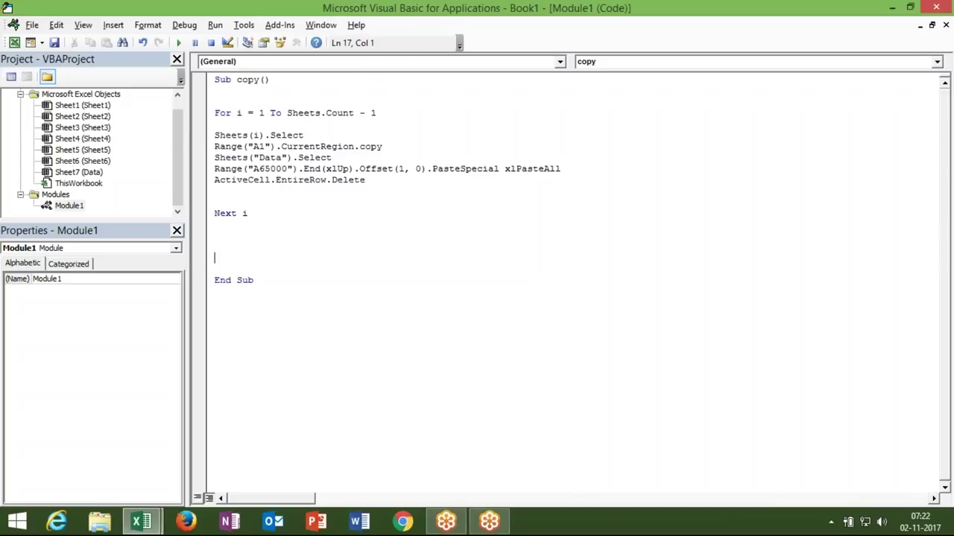
key("alt+F11")
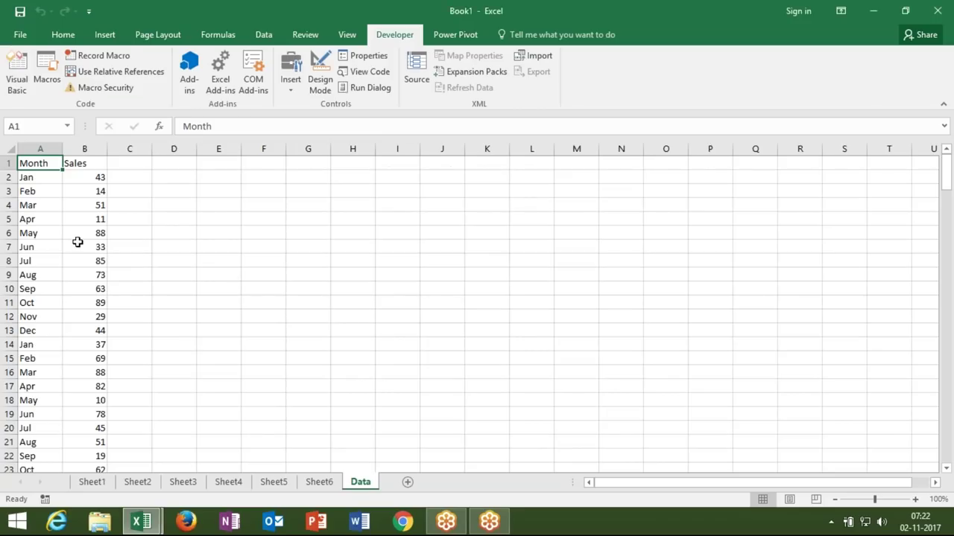
Enter the header Sheet_Name in cell C1 of the Data sheet, beside Month and Sales
left_click(61, 317)
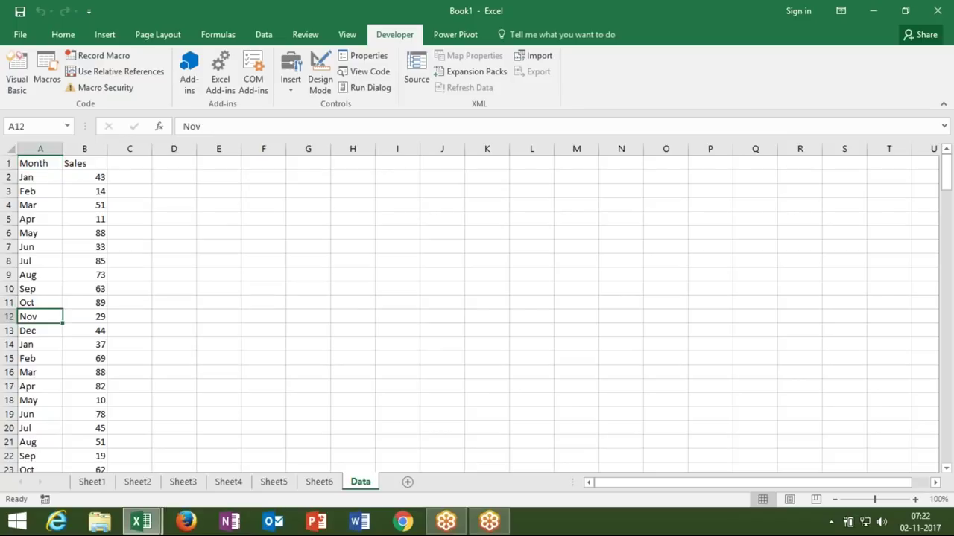
key("Down")
key("Down")
key("Down")
key("Down")
key("Down")
key("Down")
key("Down")
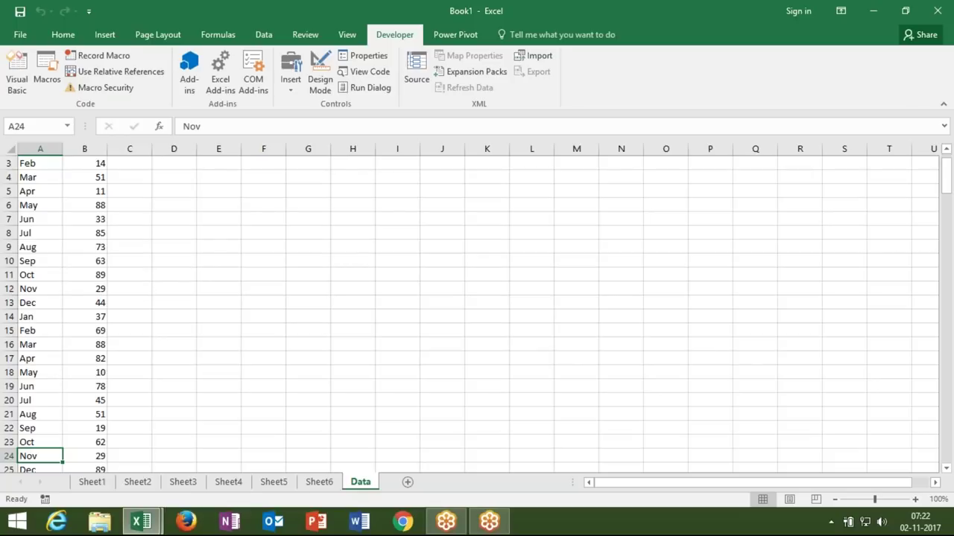
key("ctrl+Home")
key("Right")
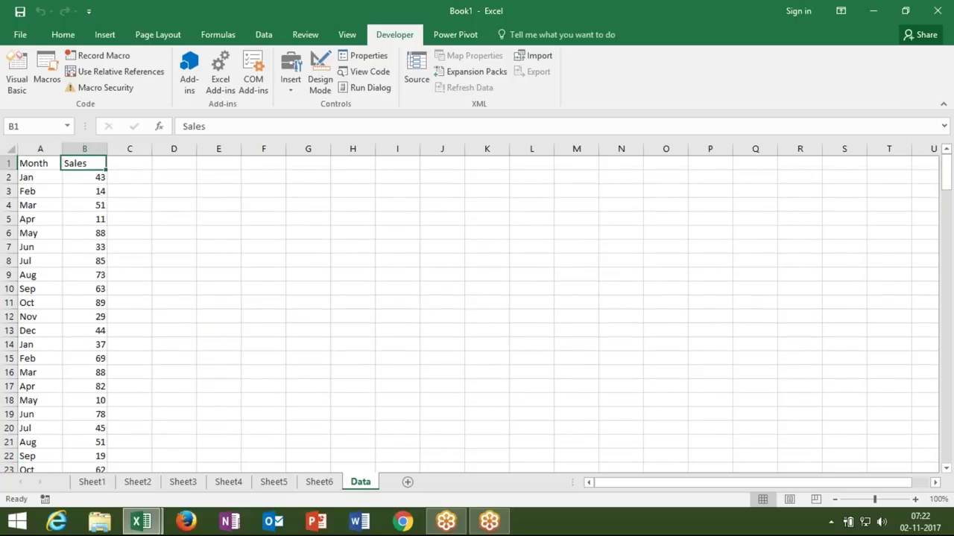
key("Right")
type("Shee")
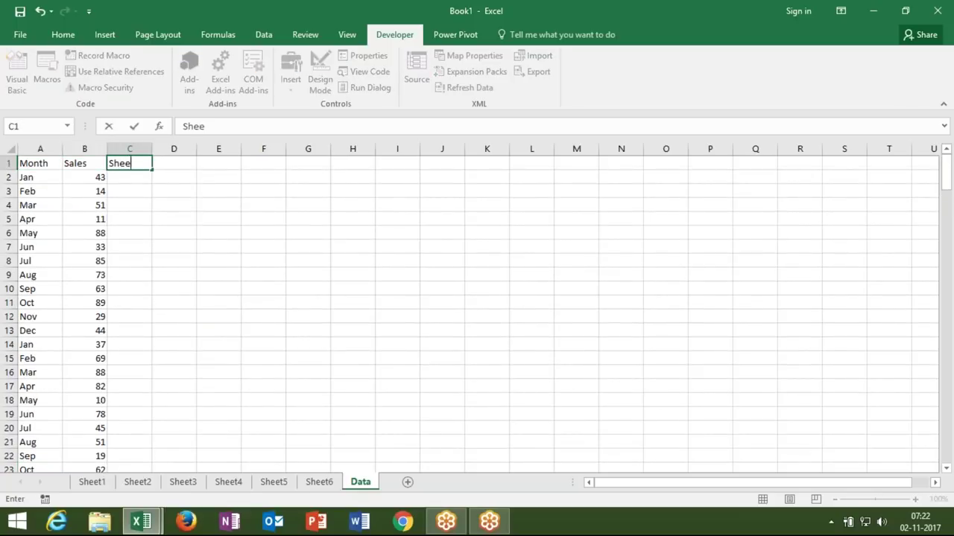
type("t_")
type("Name")
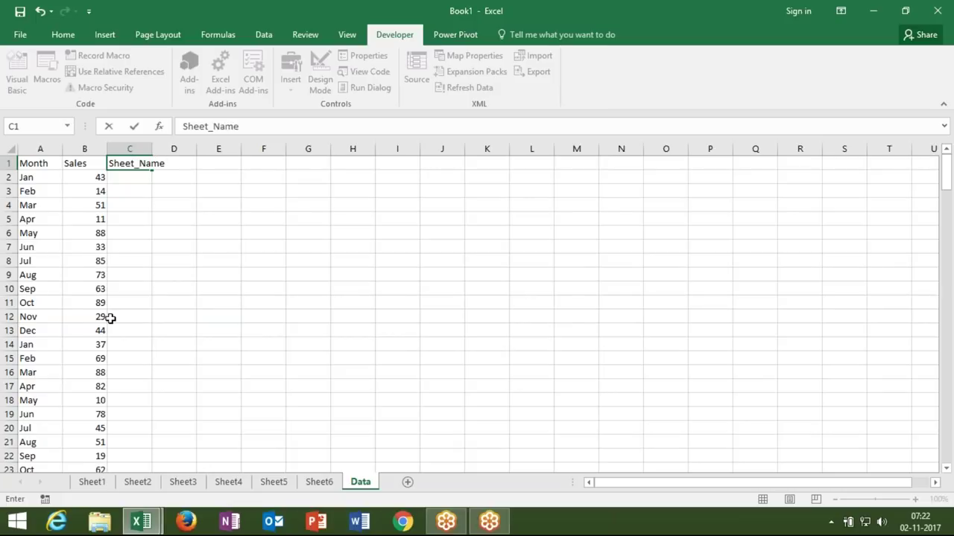
left_click(112, 316)
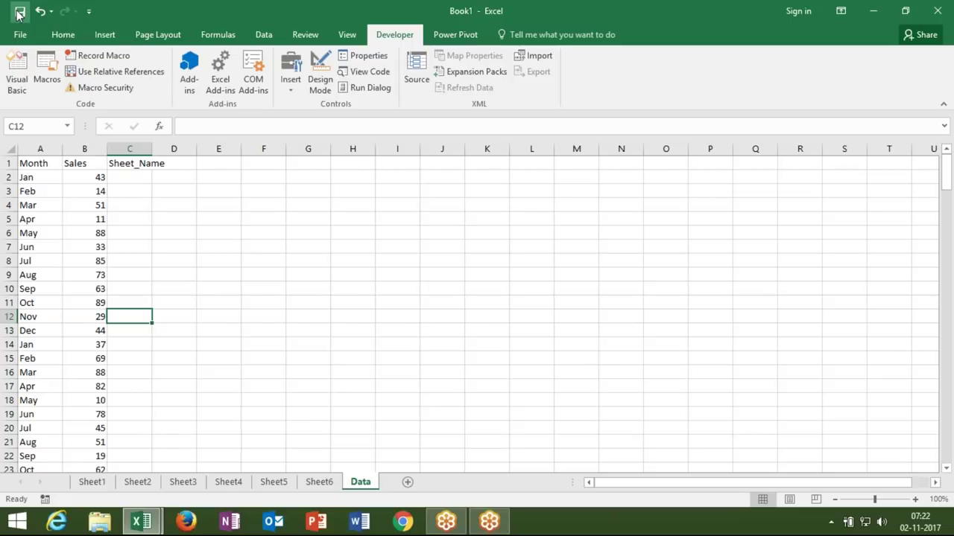
Save the workbook to the Desktop as macro-enabled Data_Col, then close Excel
left_click(20, 14)
left_click(159, 218)
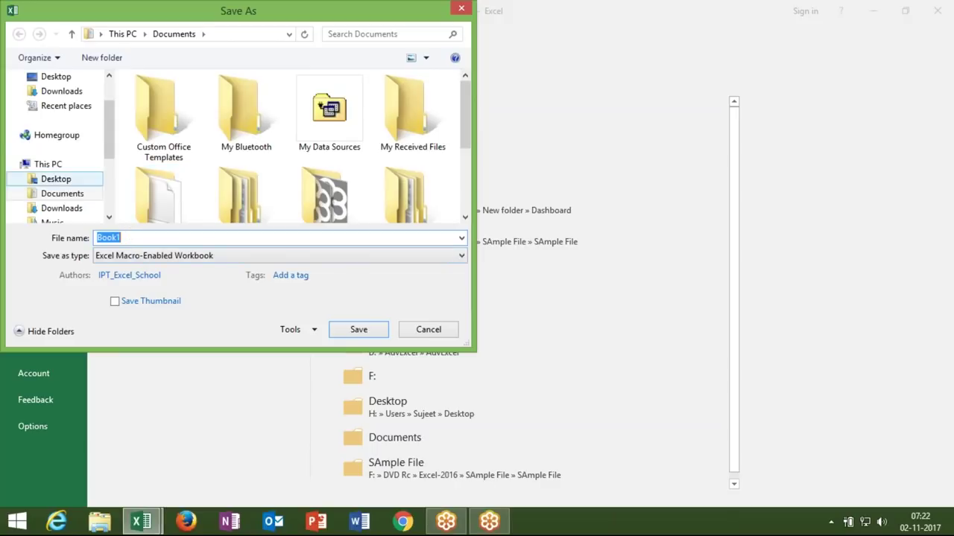
left_click(60, 76)
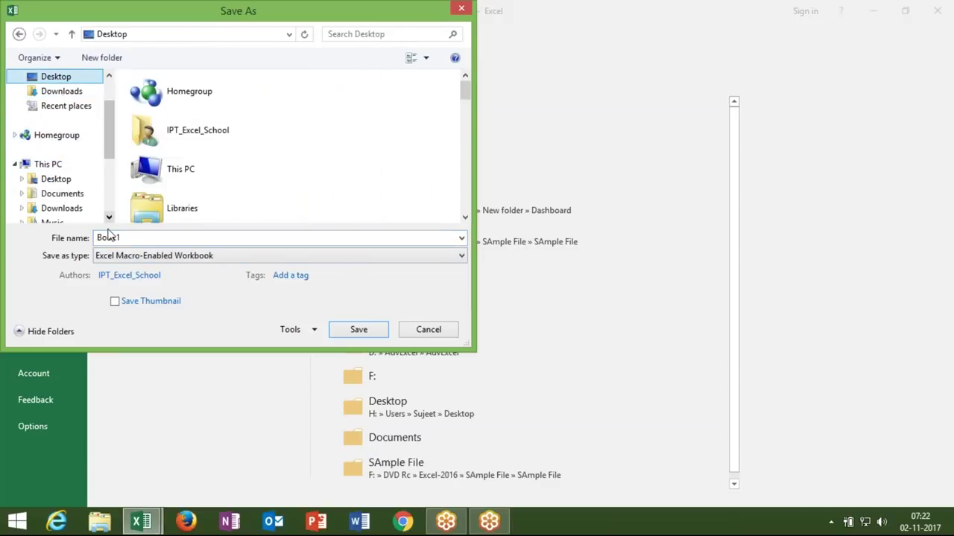
type("Data")
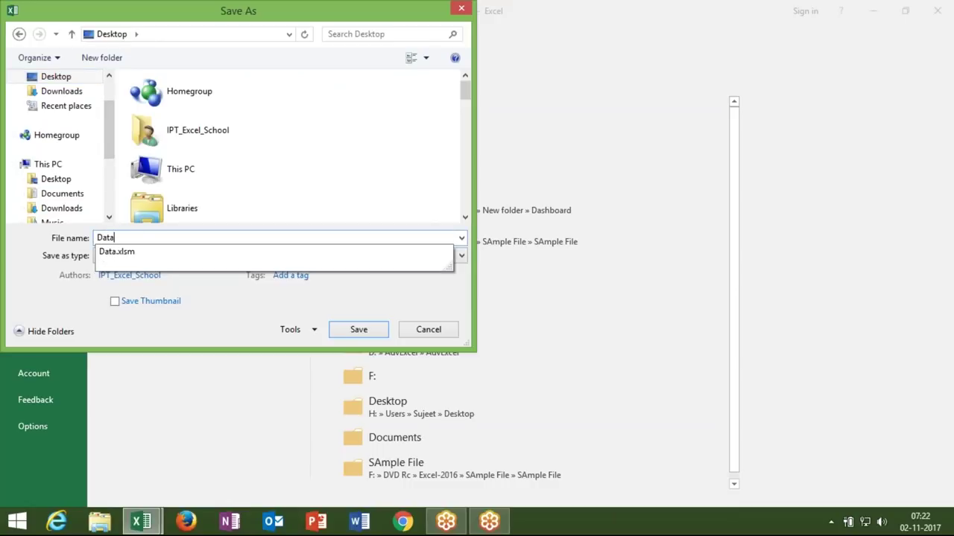
type("_Col")
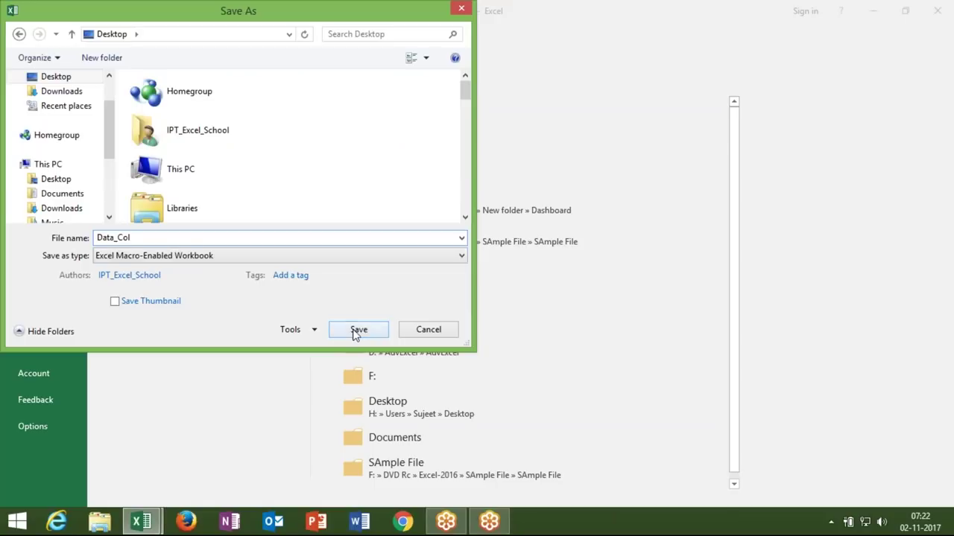
left_click(358, 329)
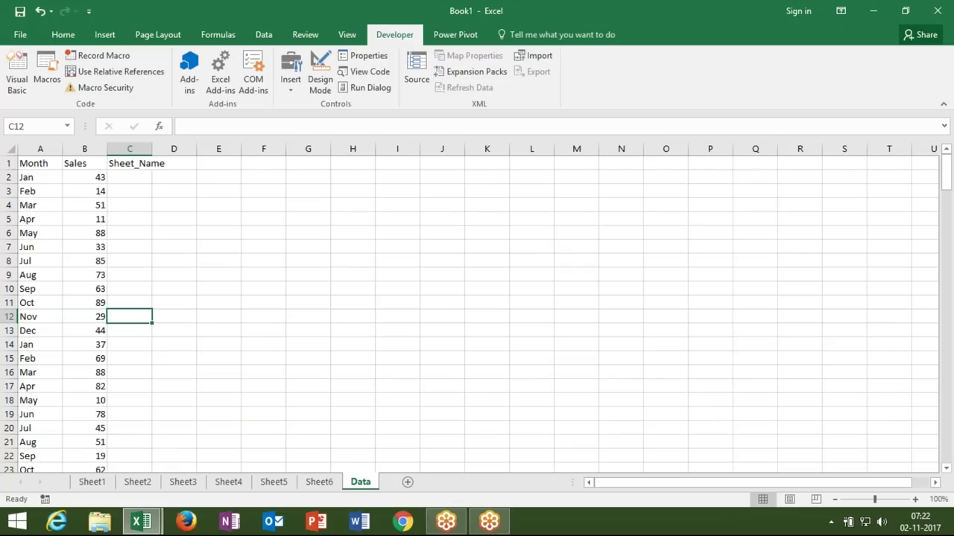
left_click(946, 3)
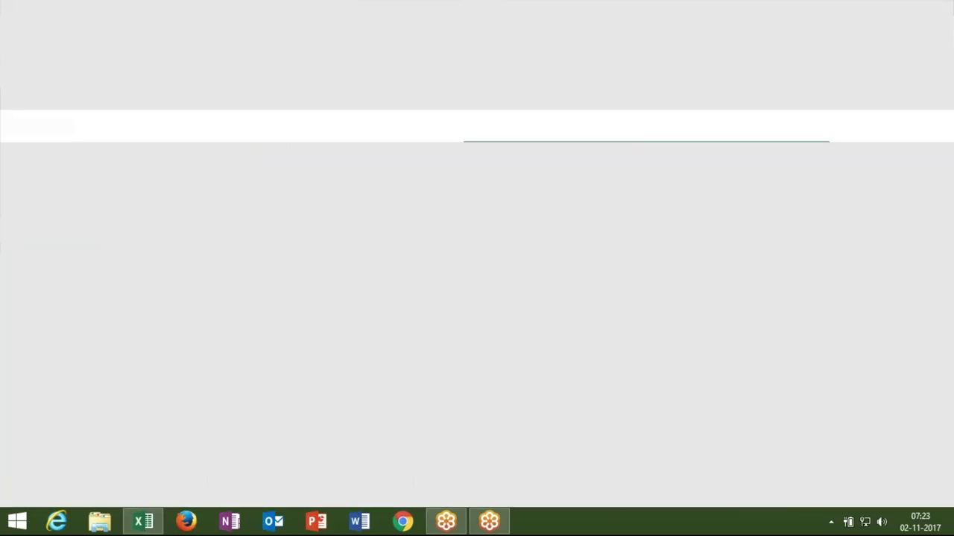
left_click(399, 523)
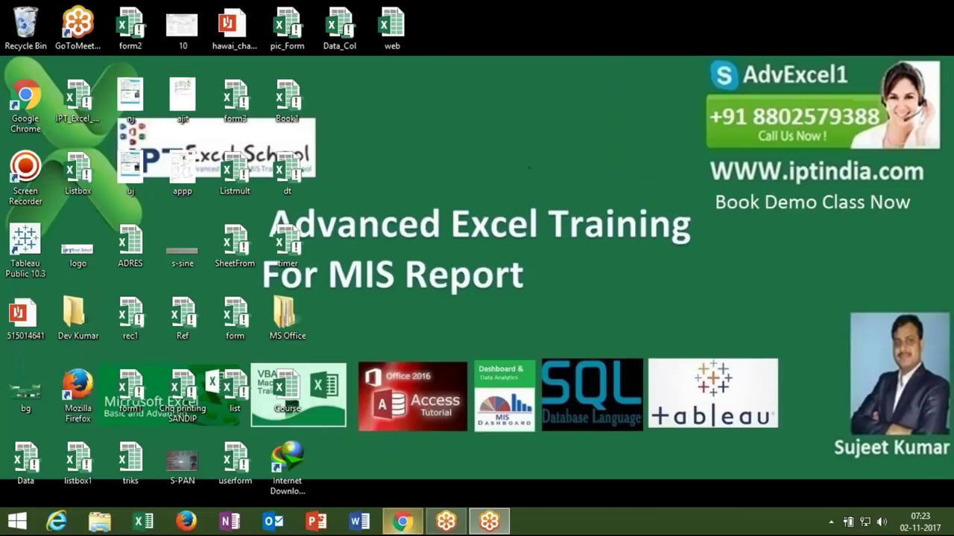